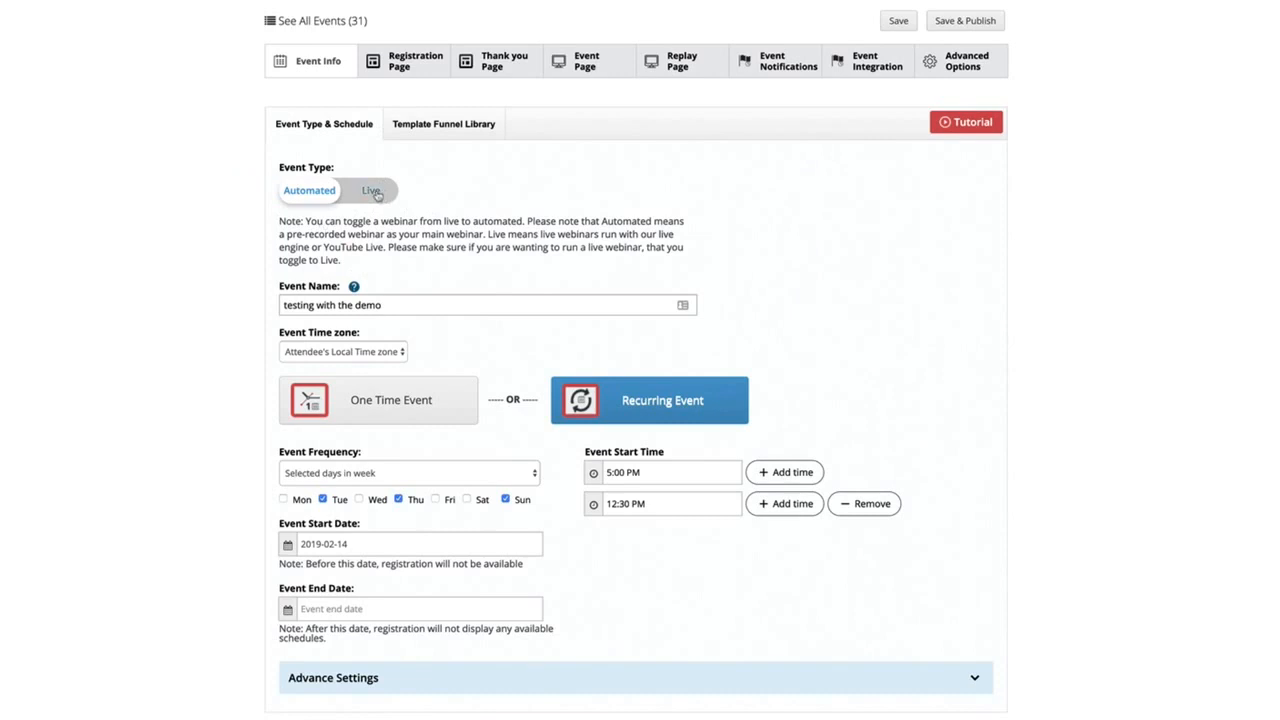
Toggle the event type between Automated and Live to compare their schedule options, leaving it set to Live
click(379, 196)
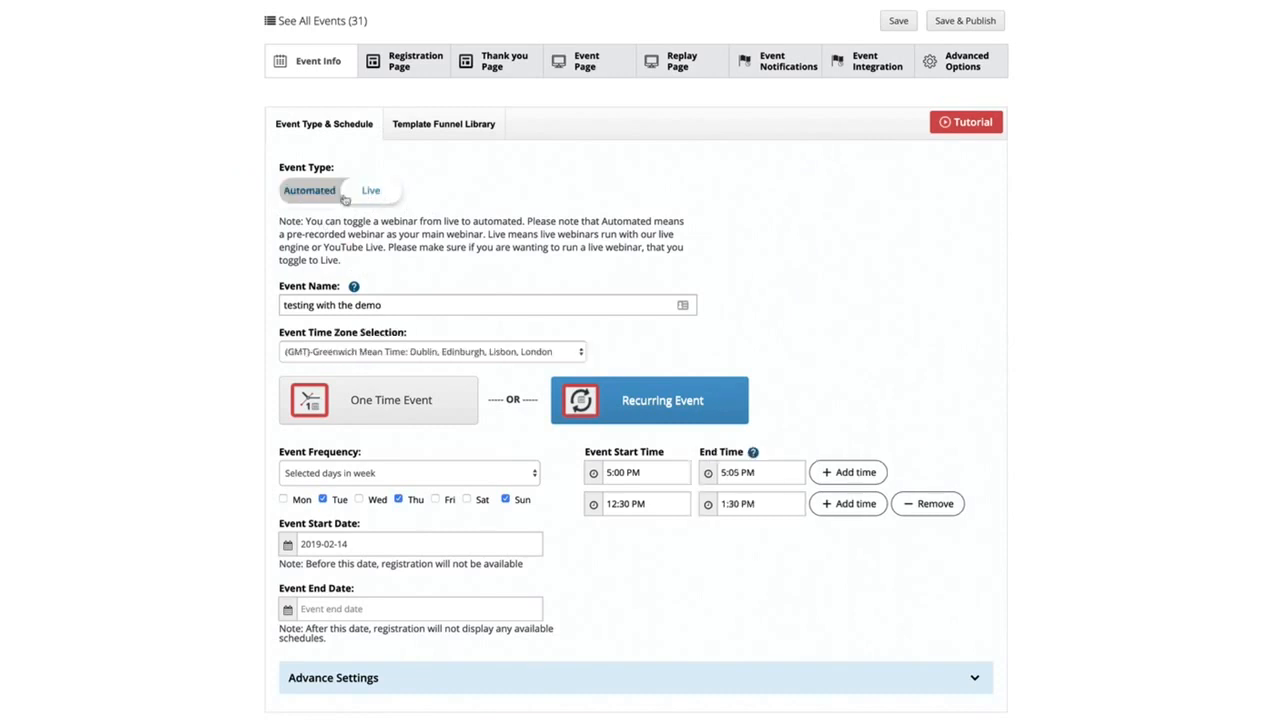
click(377, 195)
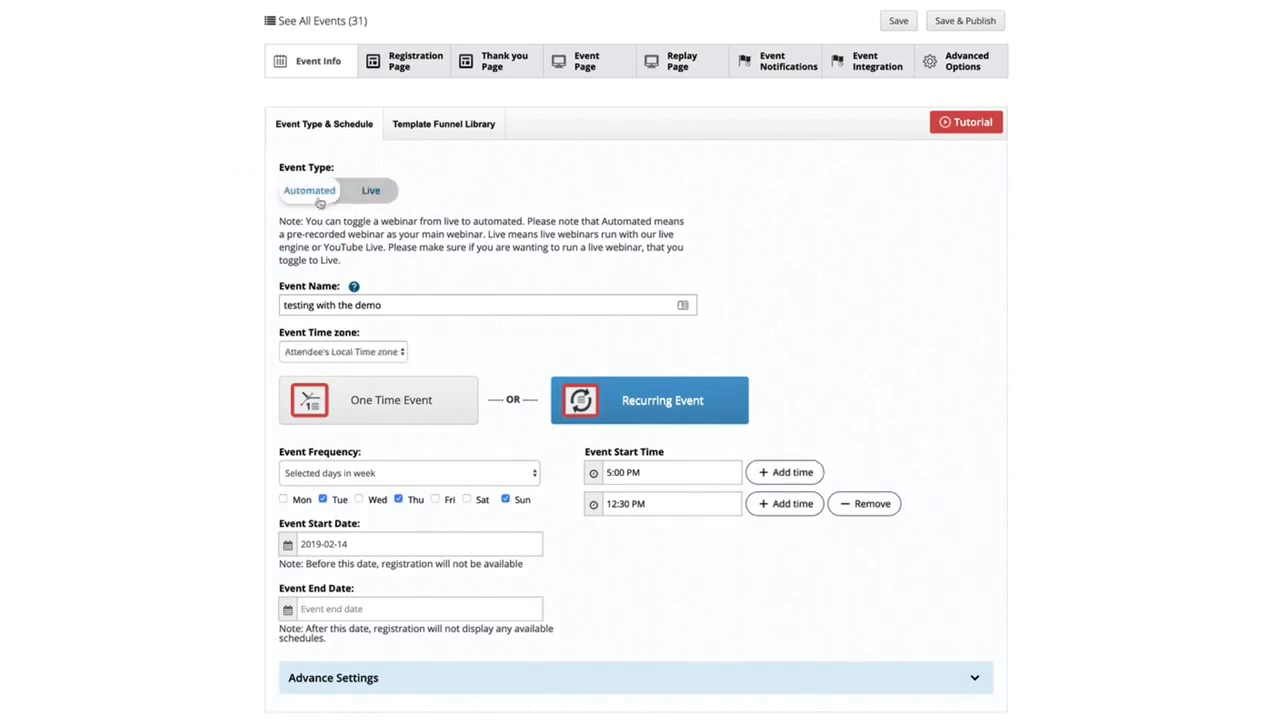
click(375, 195)
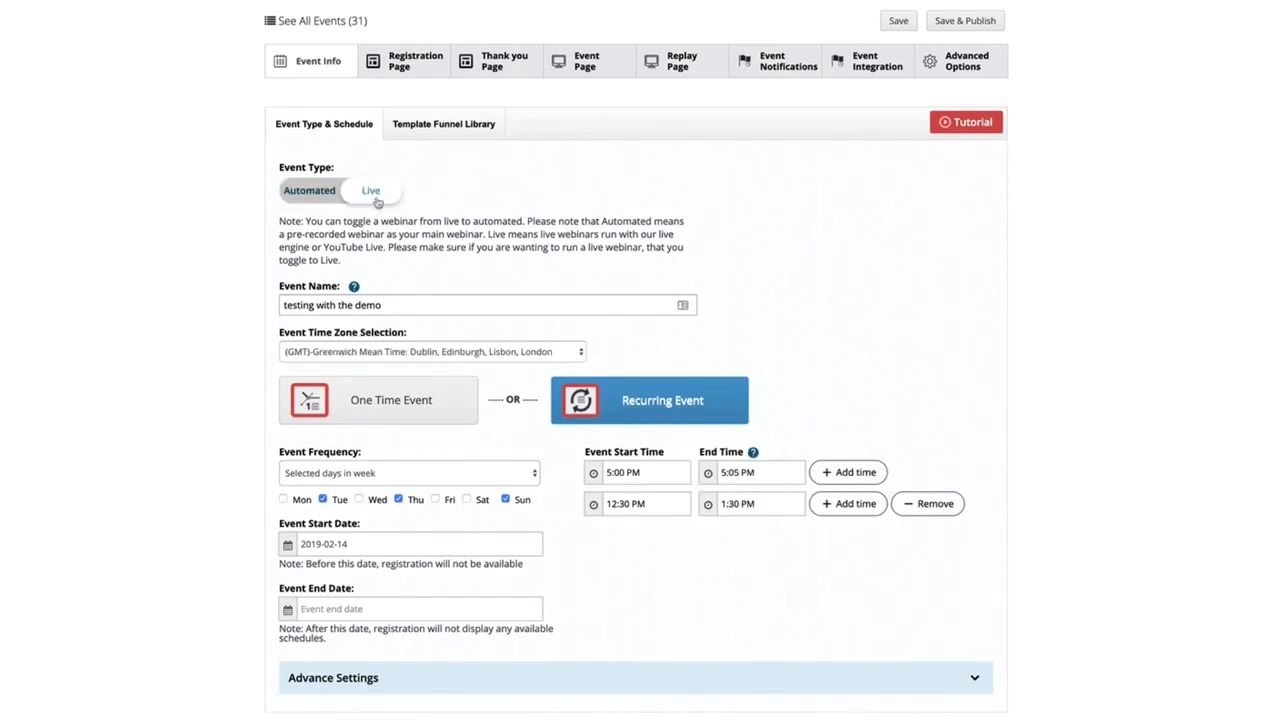
click(308, 200)
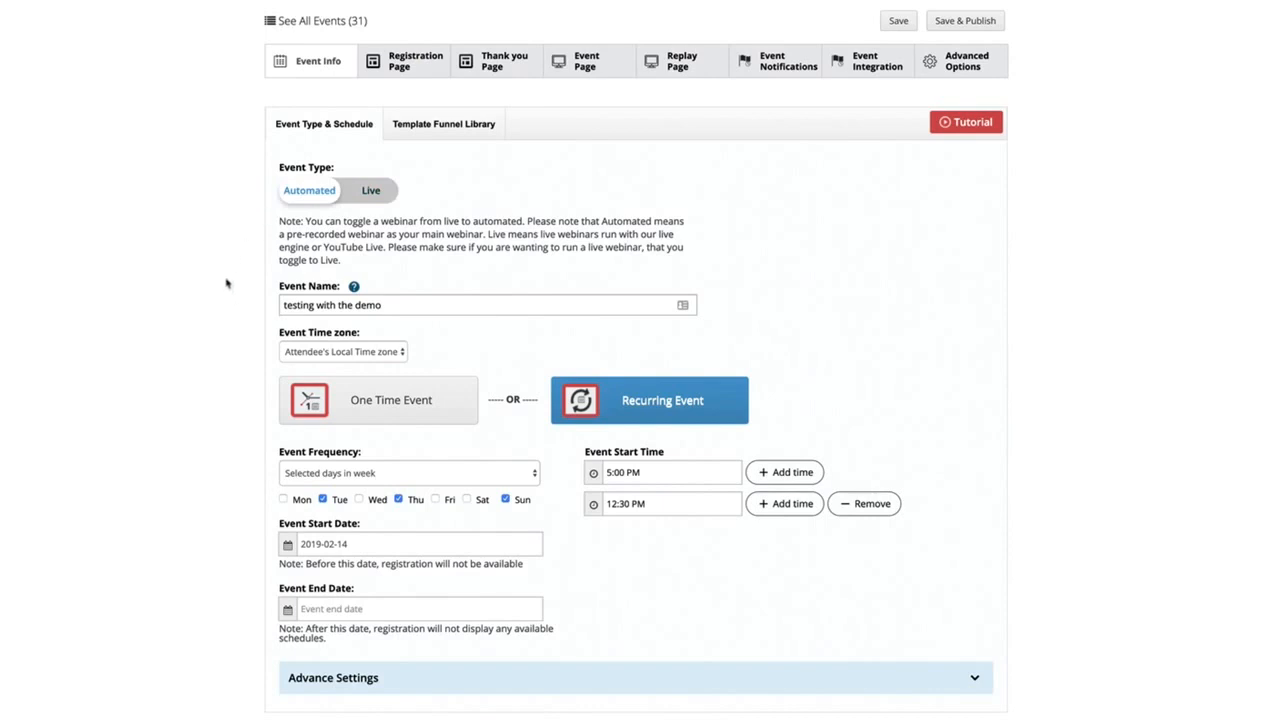
click(368, 205)
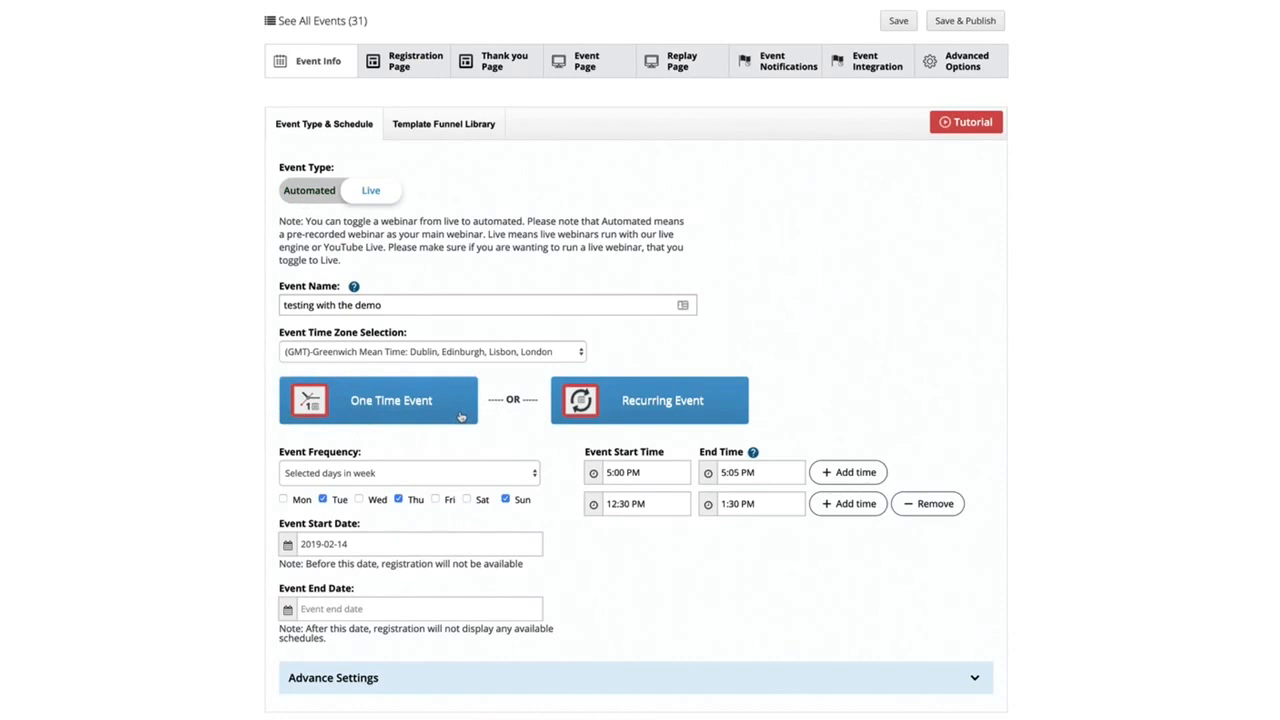
Try the One Time Event and Specific Dates options, returning to a Recurring Event with the frequency Selected days in week
click(461, 416)
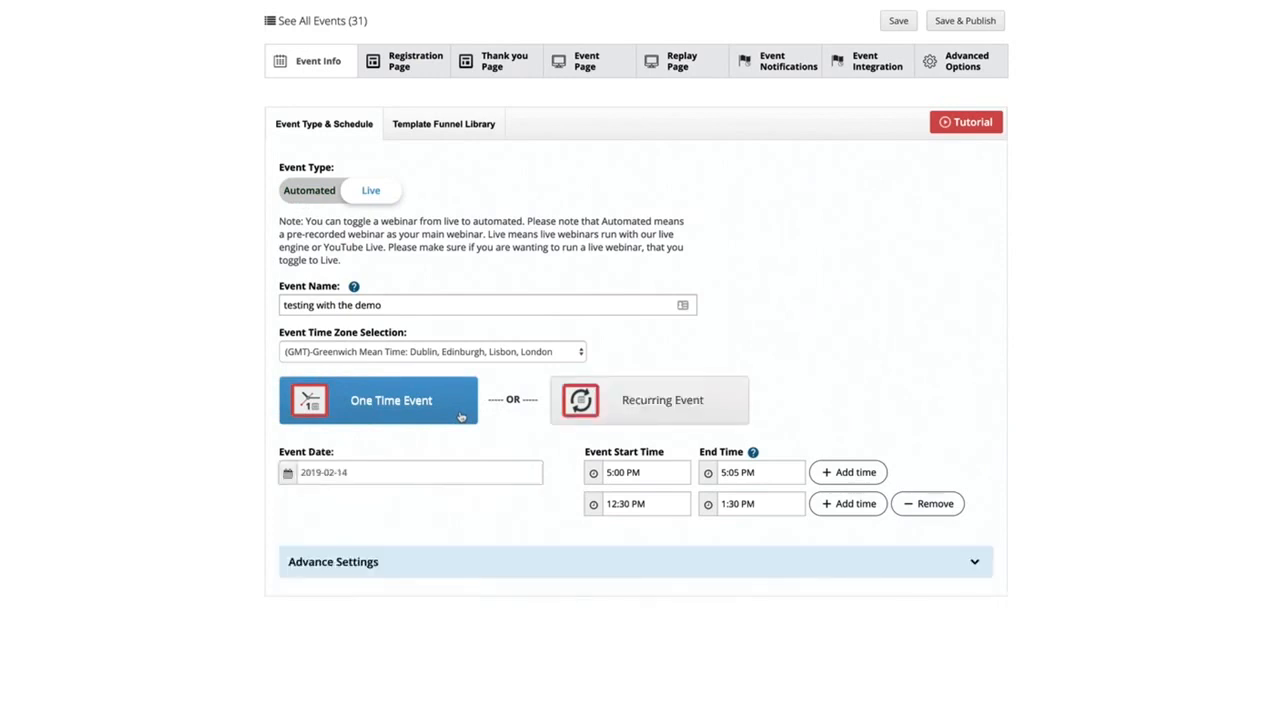
click(655, 412)
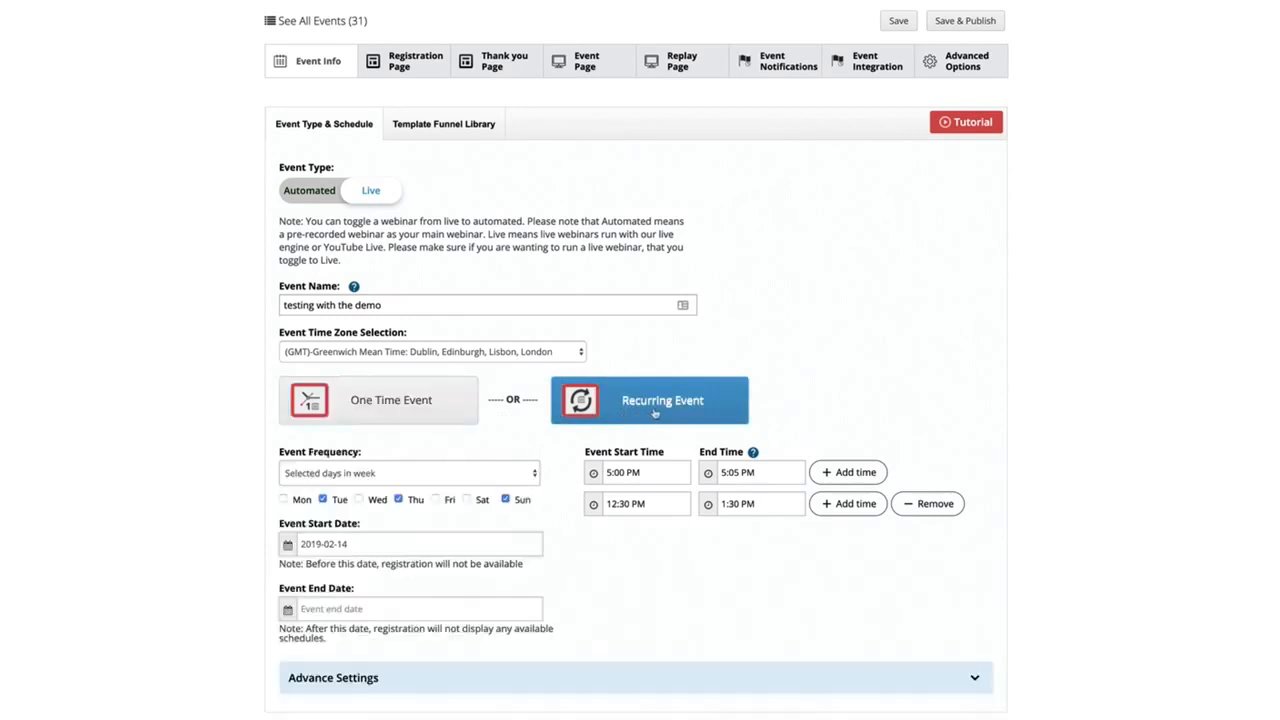
click(490, 474)
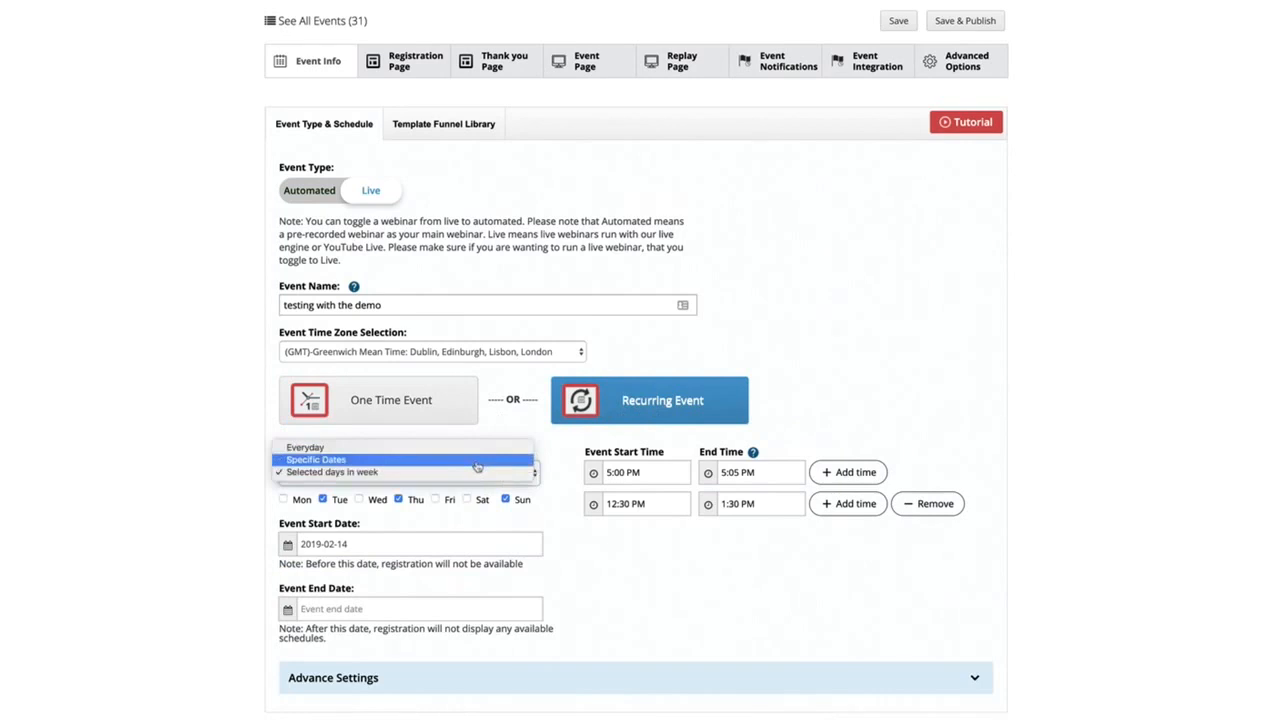
click(477, 464)
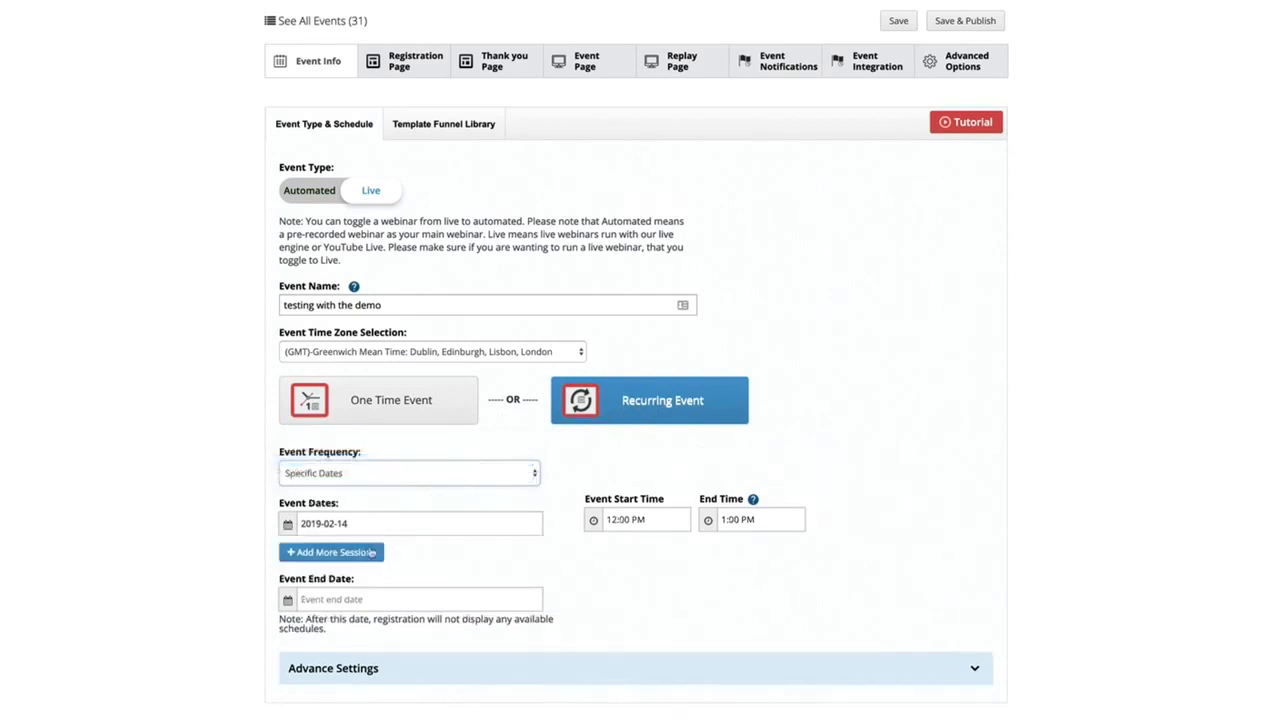
click(399, 480)
click(388, 487)
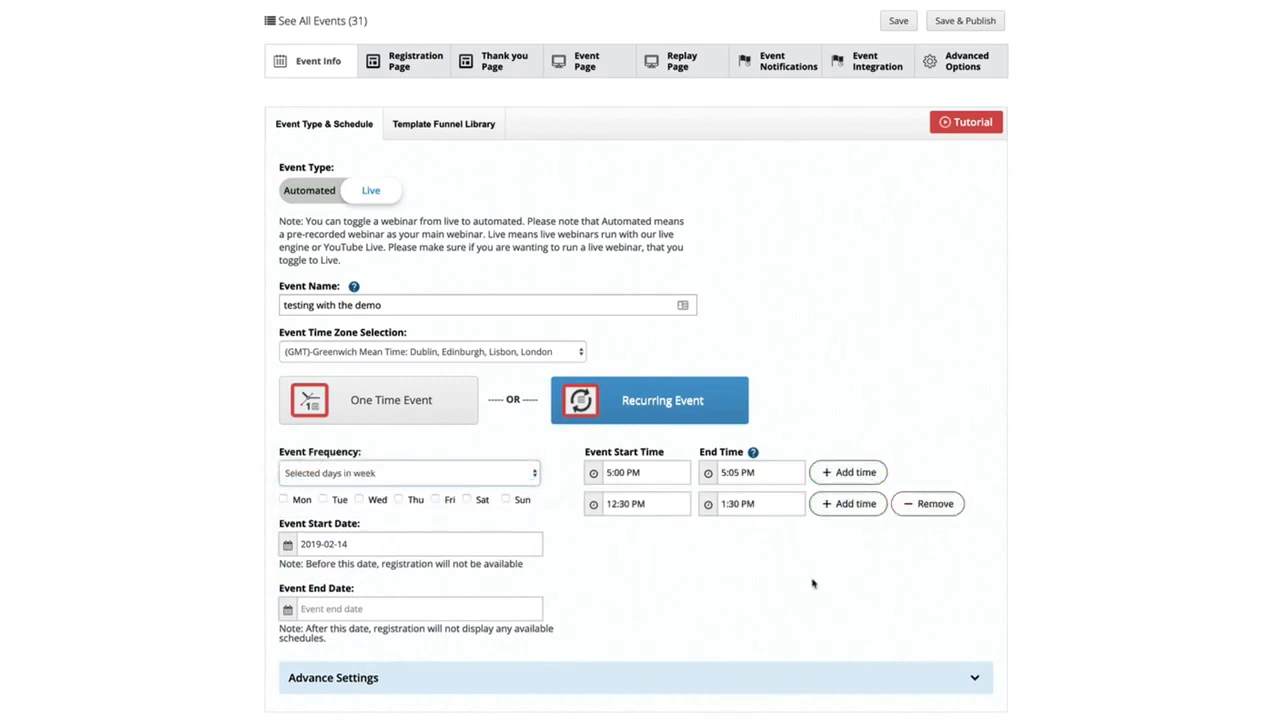
Expand the event's Advance Settings section to view it and collapse it again
click(790, 680)
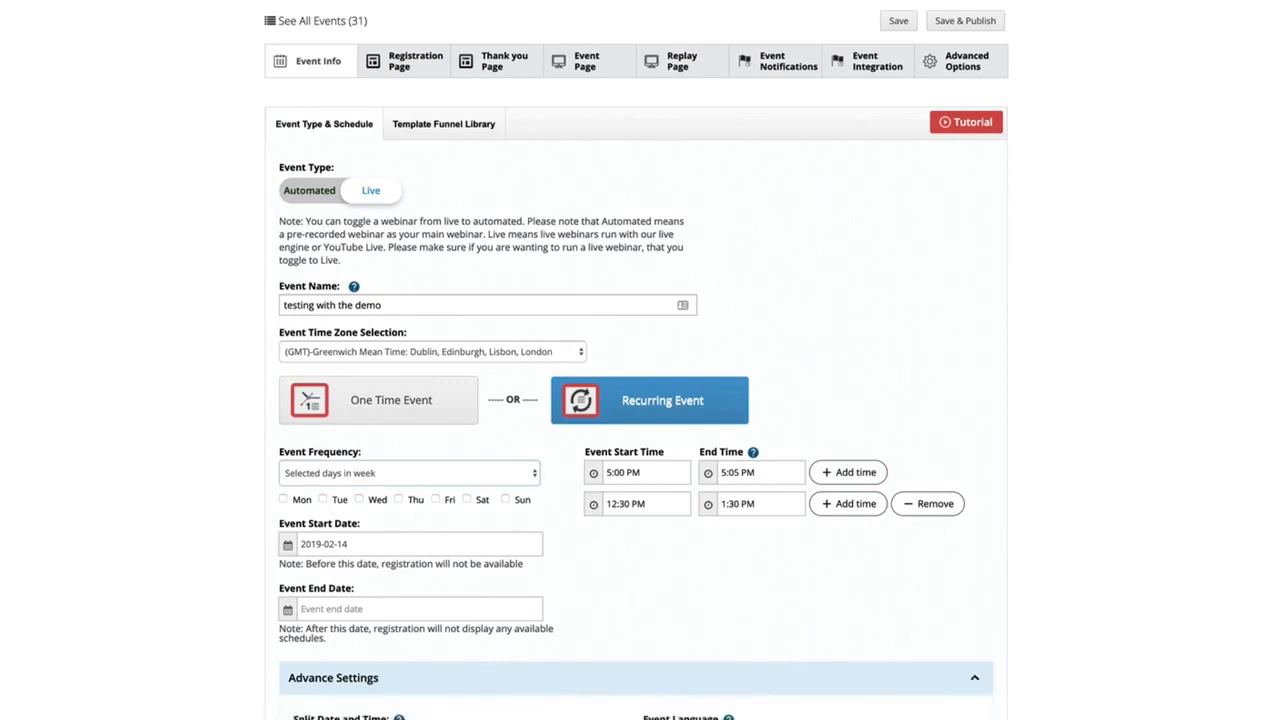
click(537, 681)
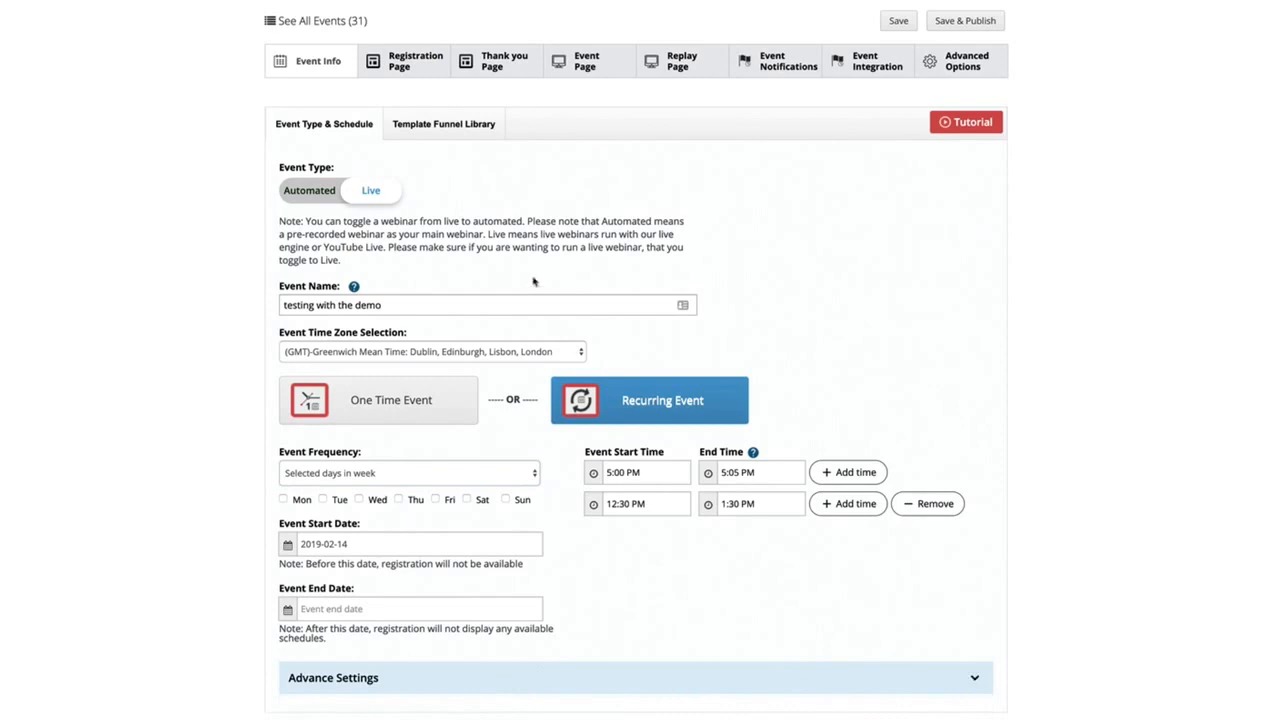
Examine the registration page's content settings, including the headlines, main display type, video URL and event description
click(421, 70)
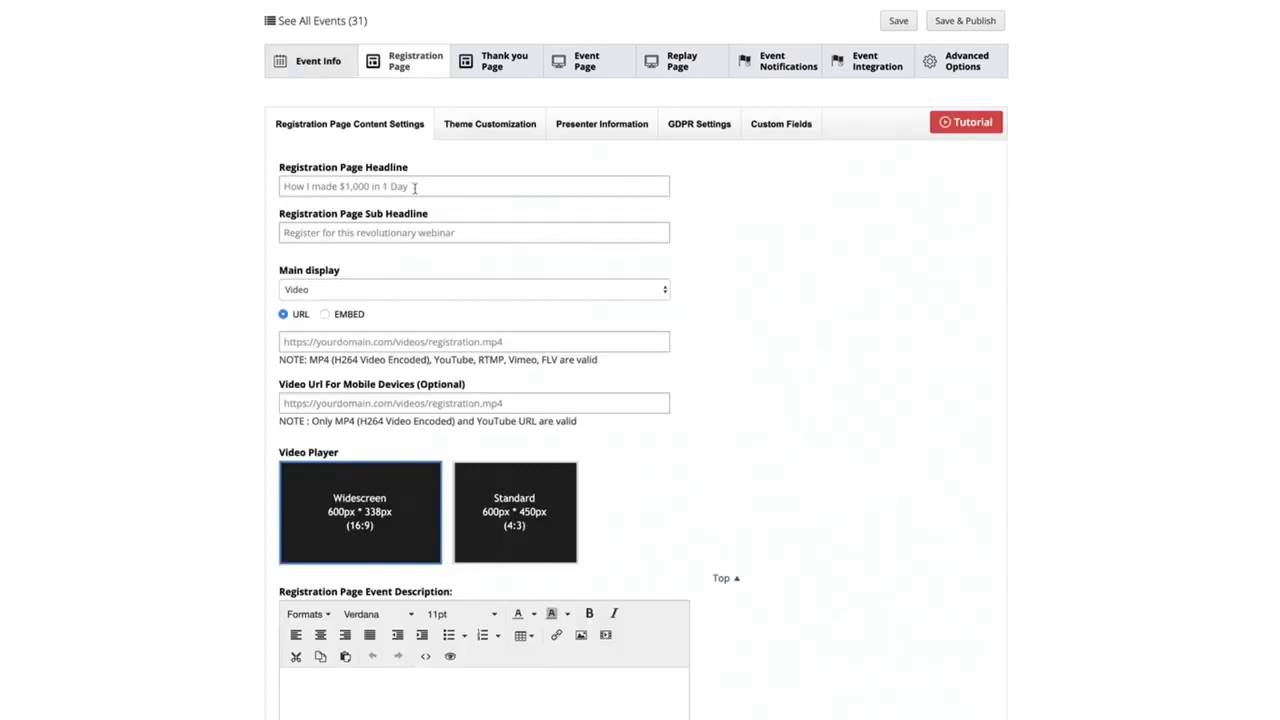
click(415, 188)
click(356, 228)
click(333, 289)
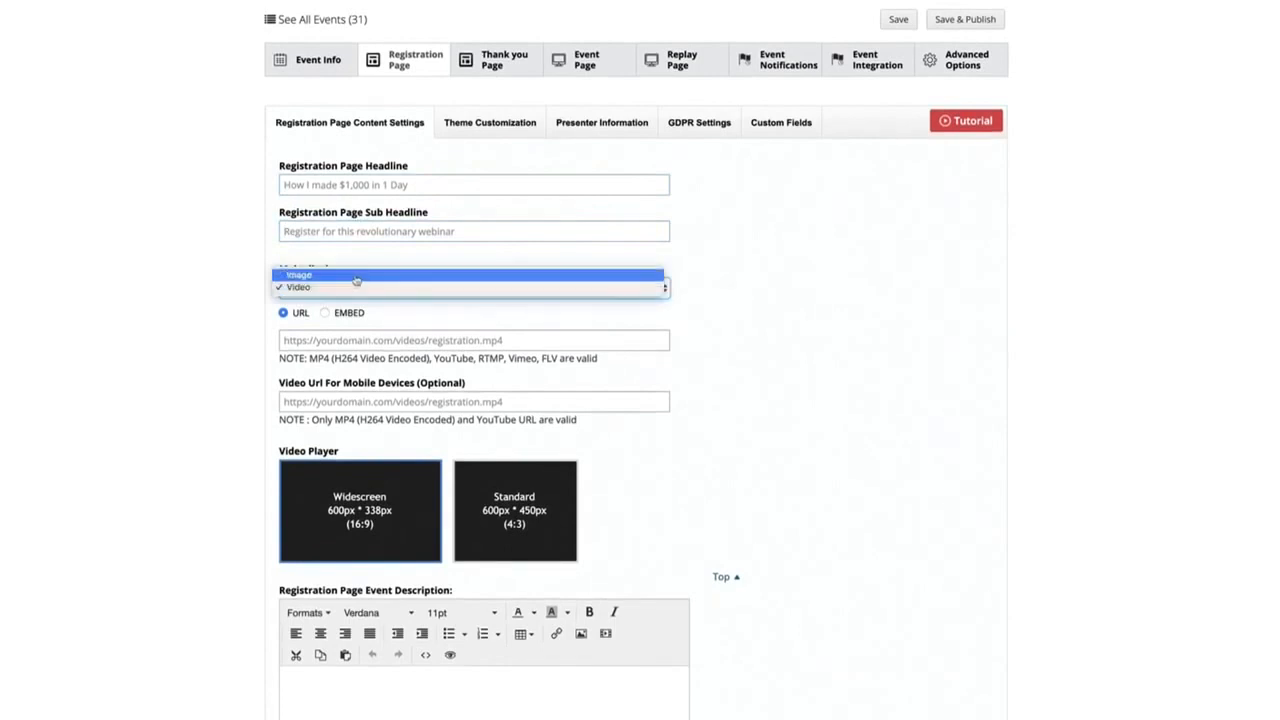
click(250, 313)
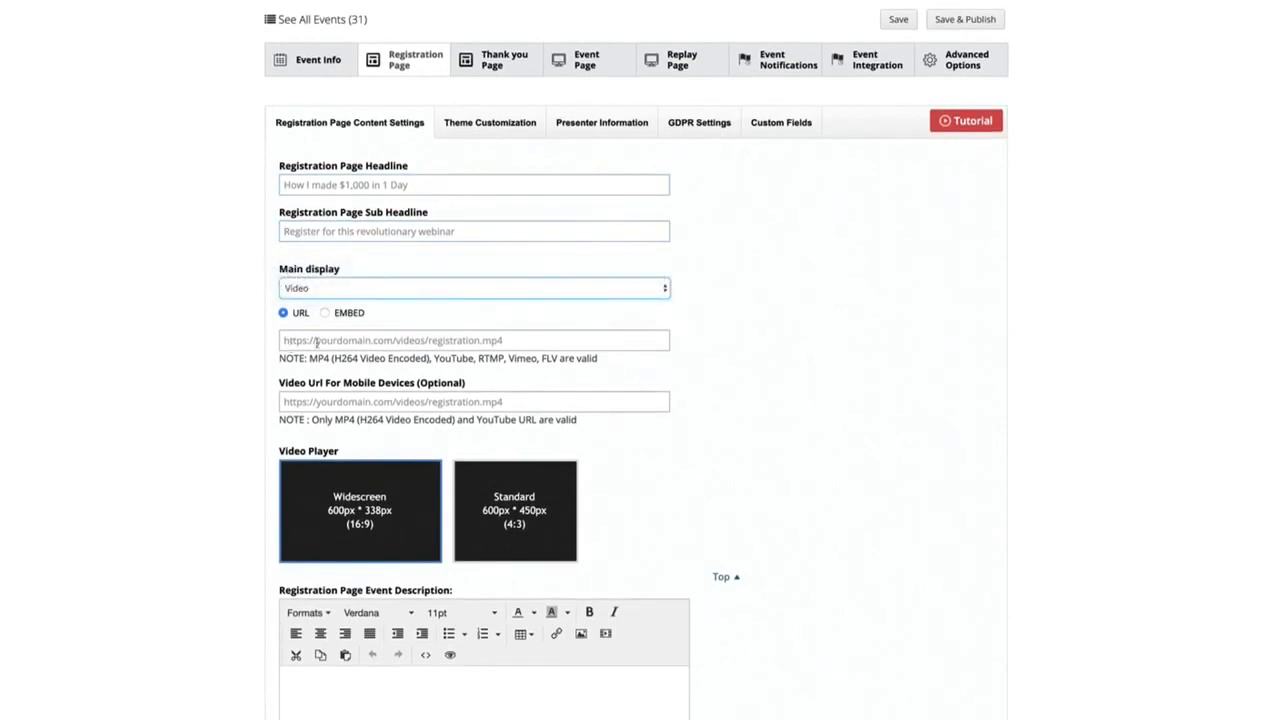
click(360, 340)
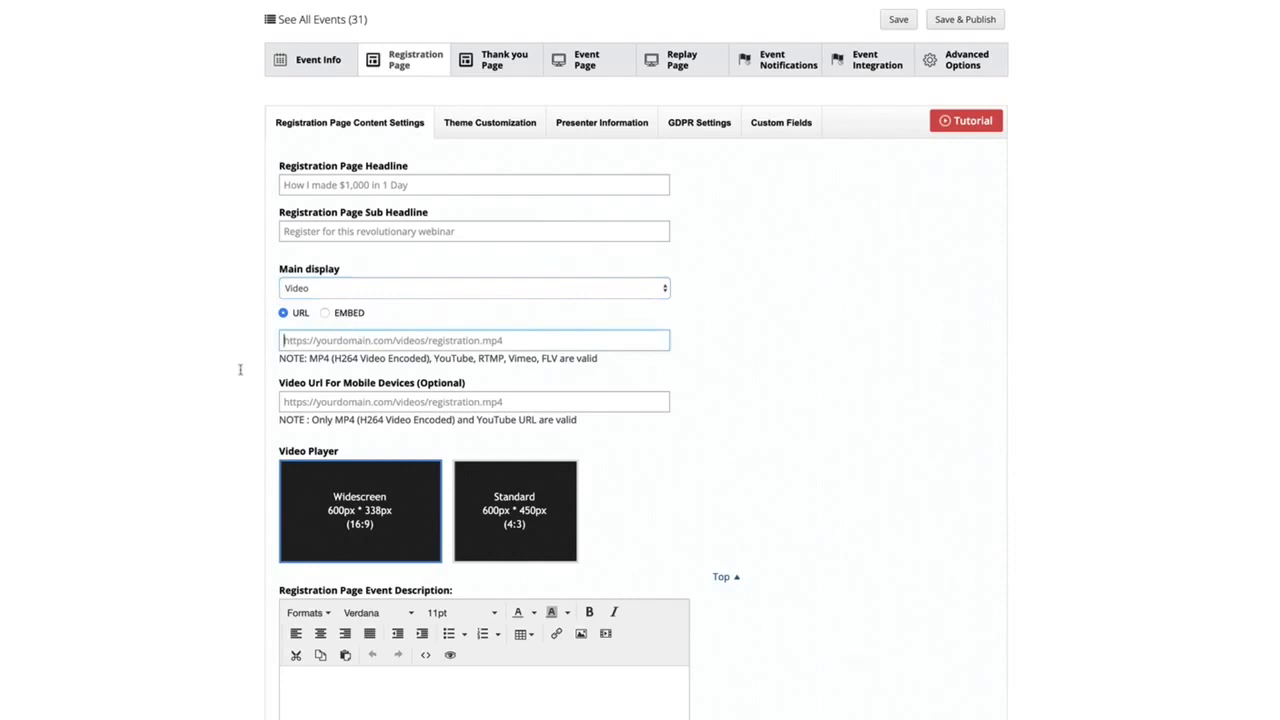
click(520, 715)
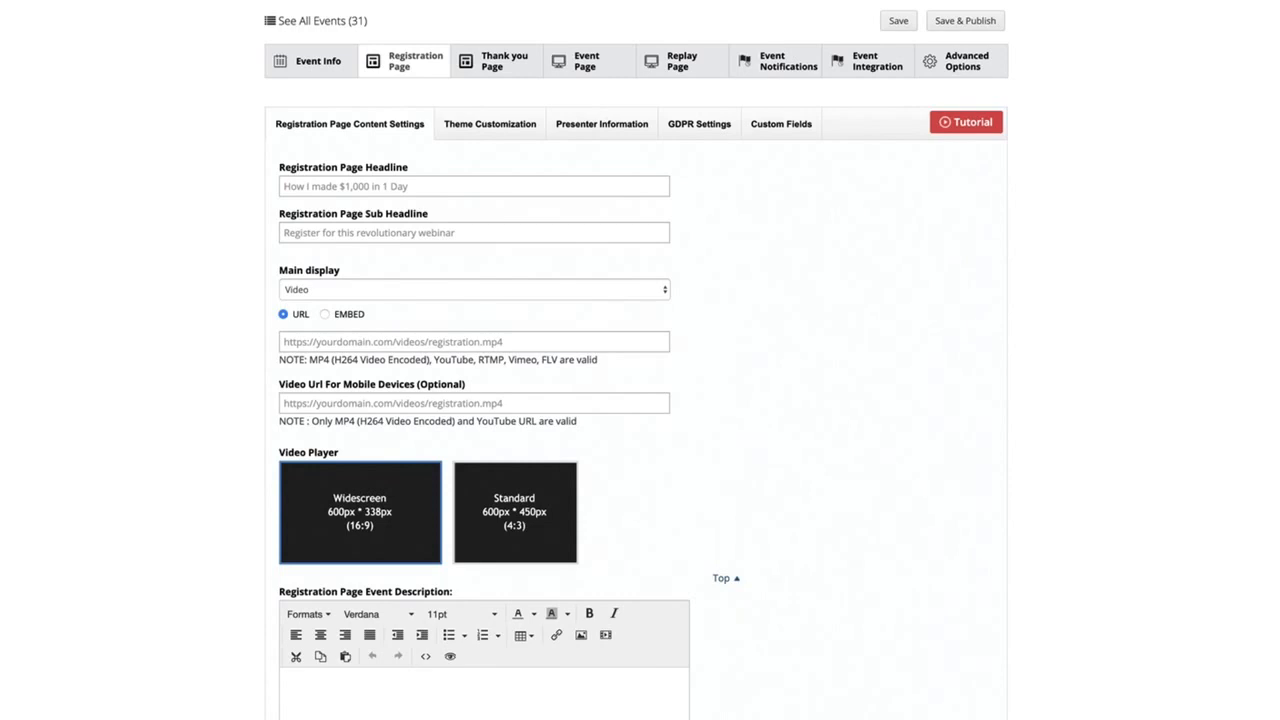
Examine the registration page's theme customization, presenter information, GDPR and custom fields settings
click(490, 123)
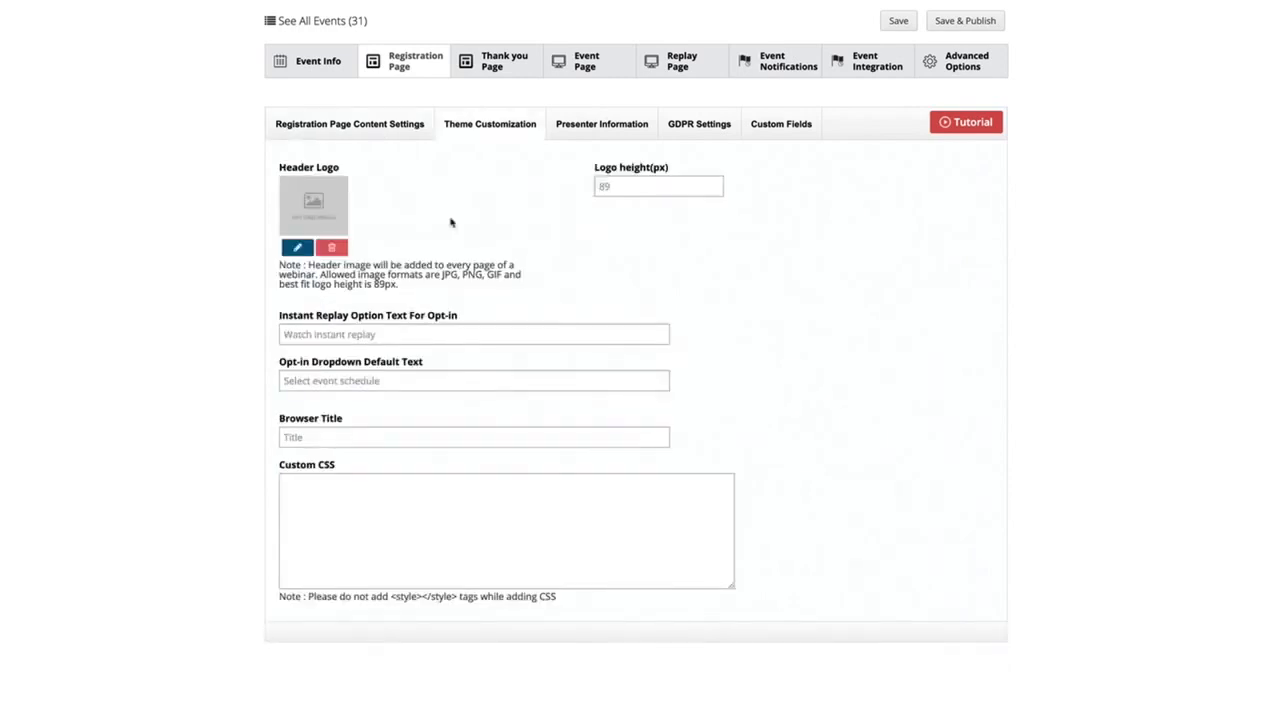
click(441, 566)
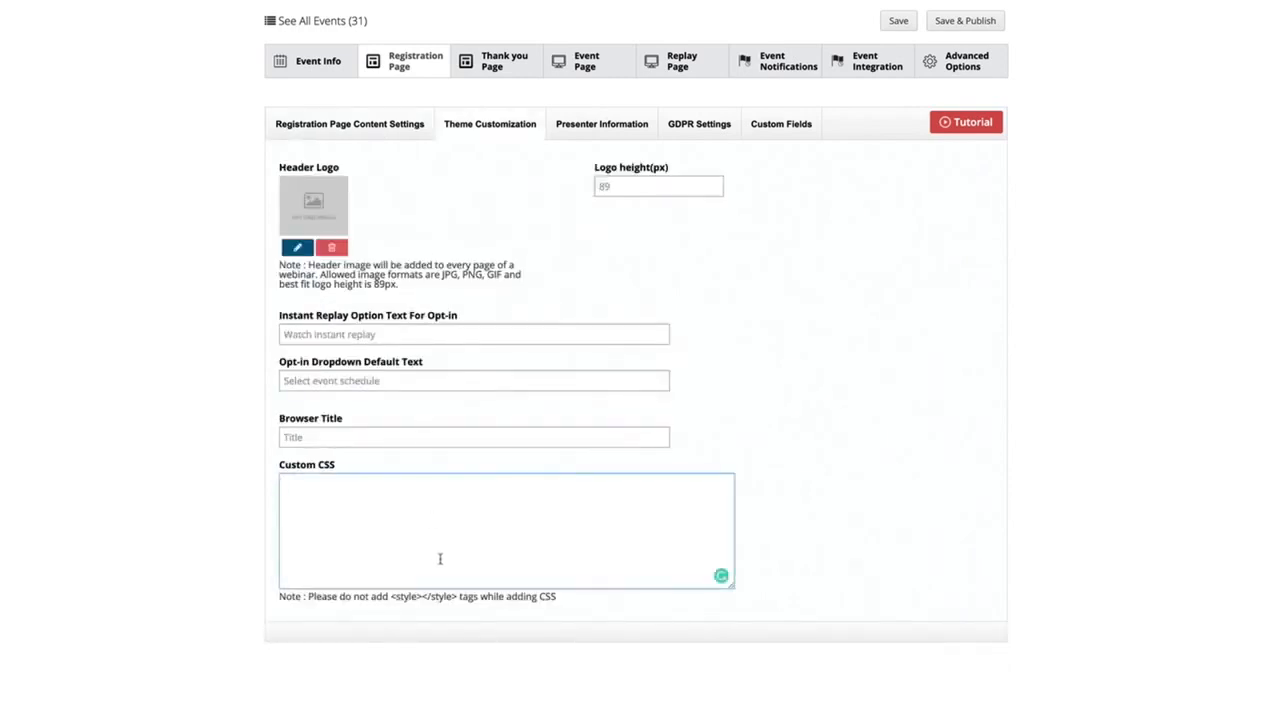
click(610, 128)
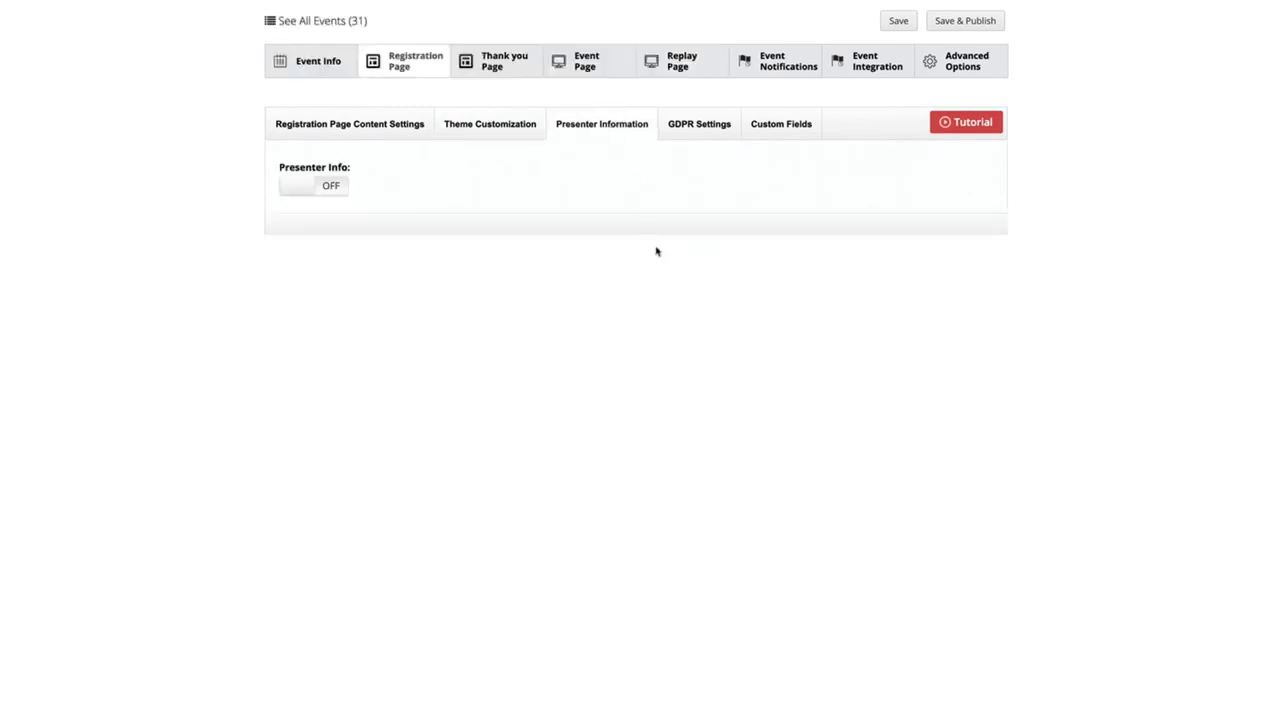
click(314, 192)
click(700, 132)
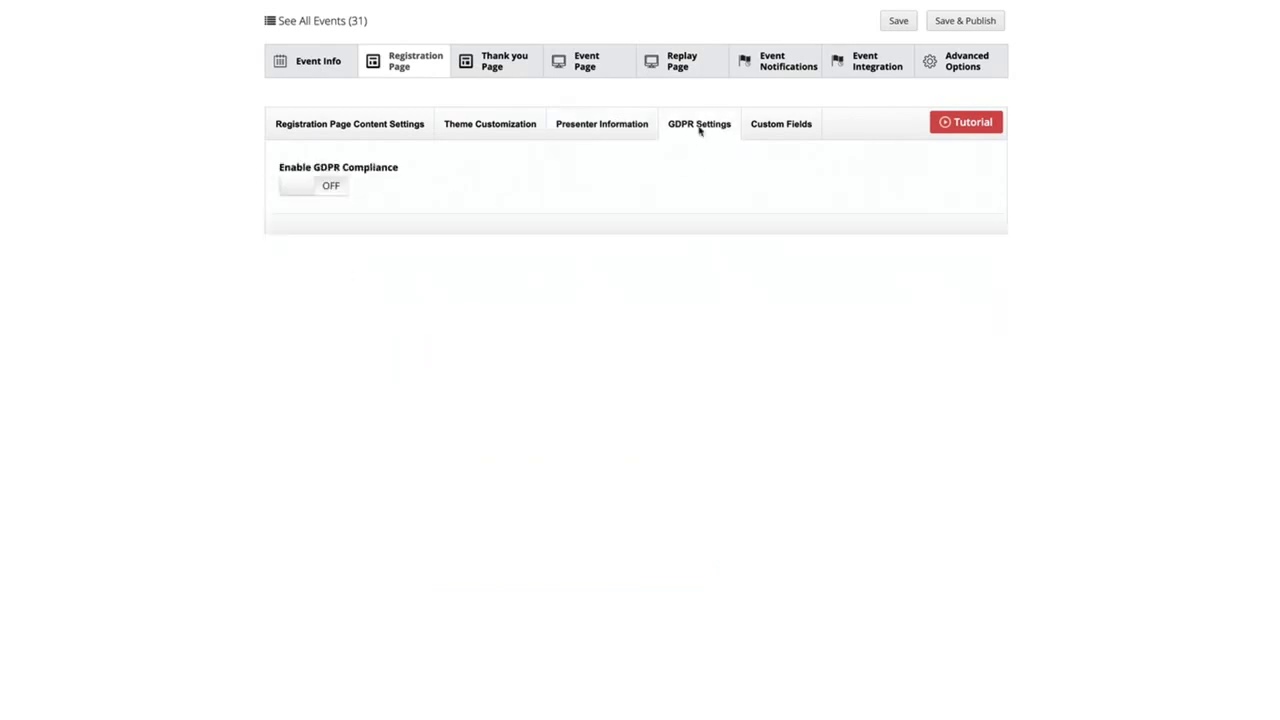
click(772, 139)
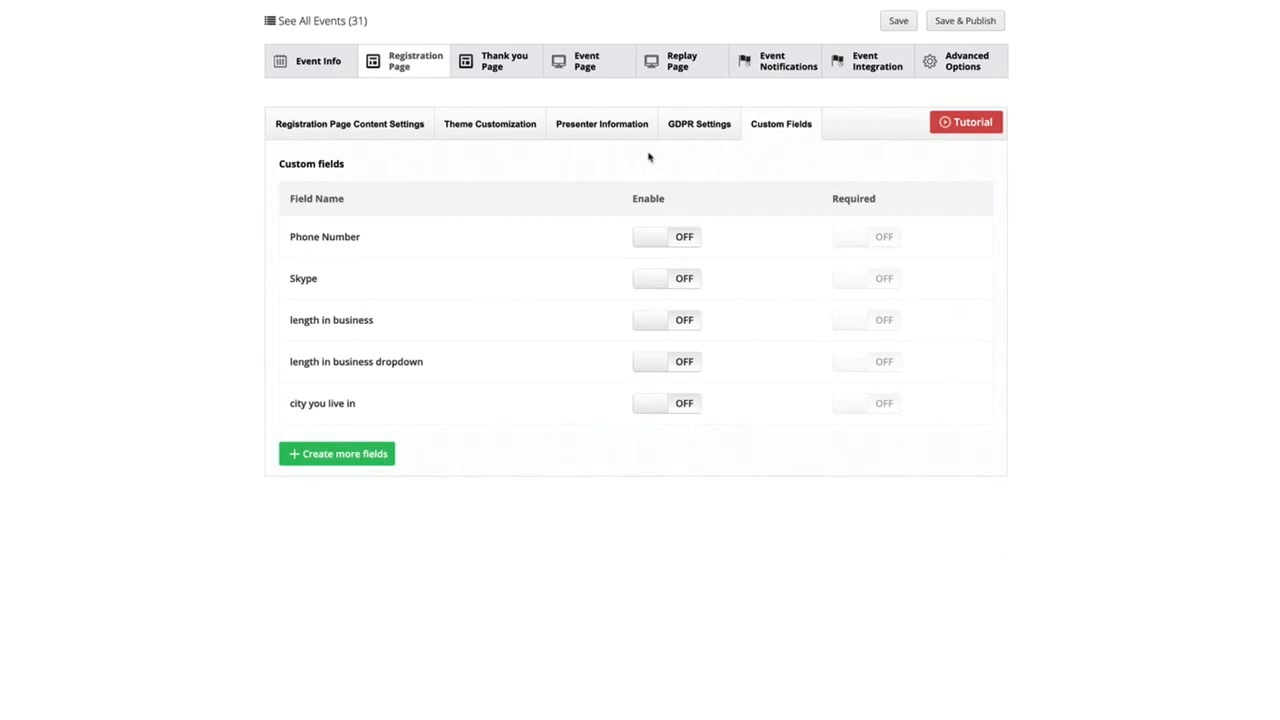
Examine the thank you page's content settings, theme customization and social share incentives for attendees
click(498, 68)
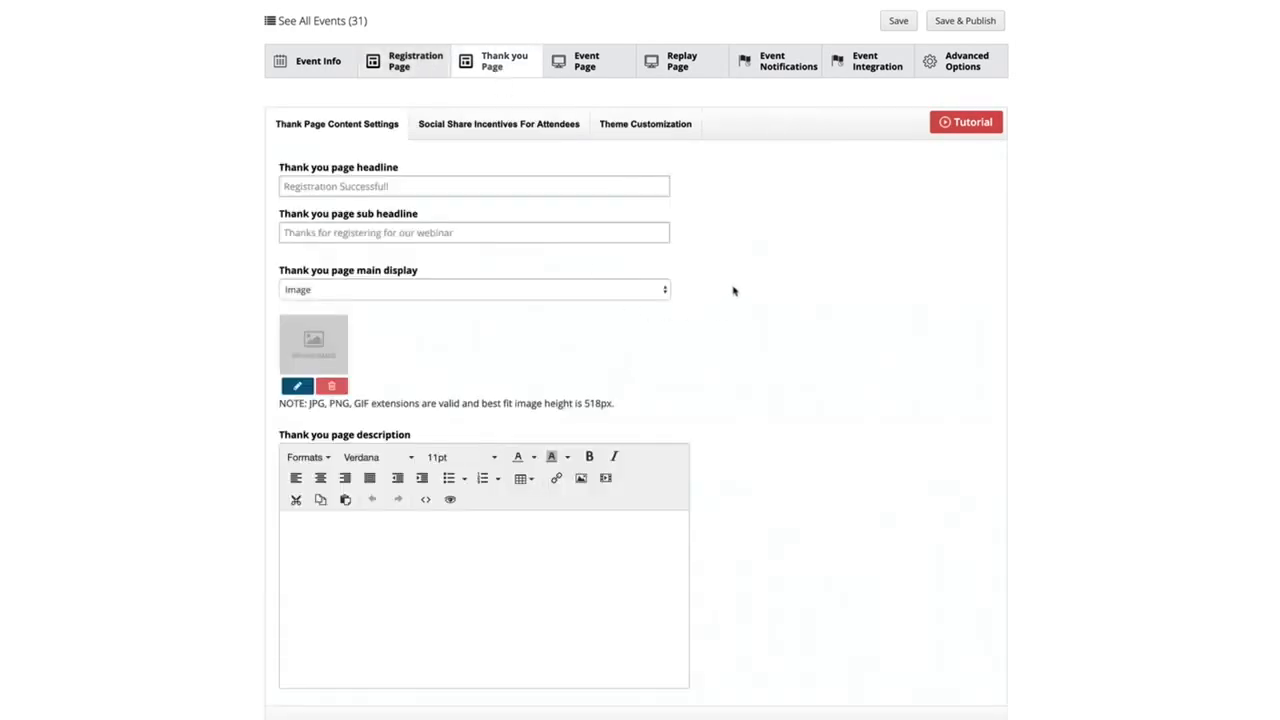
click(530, 294)
click(577, 375)
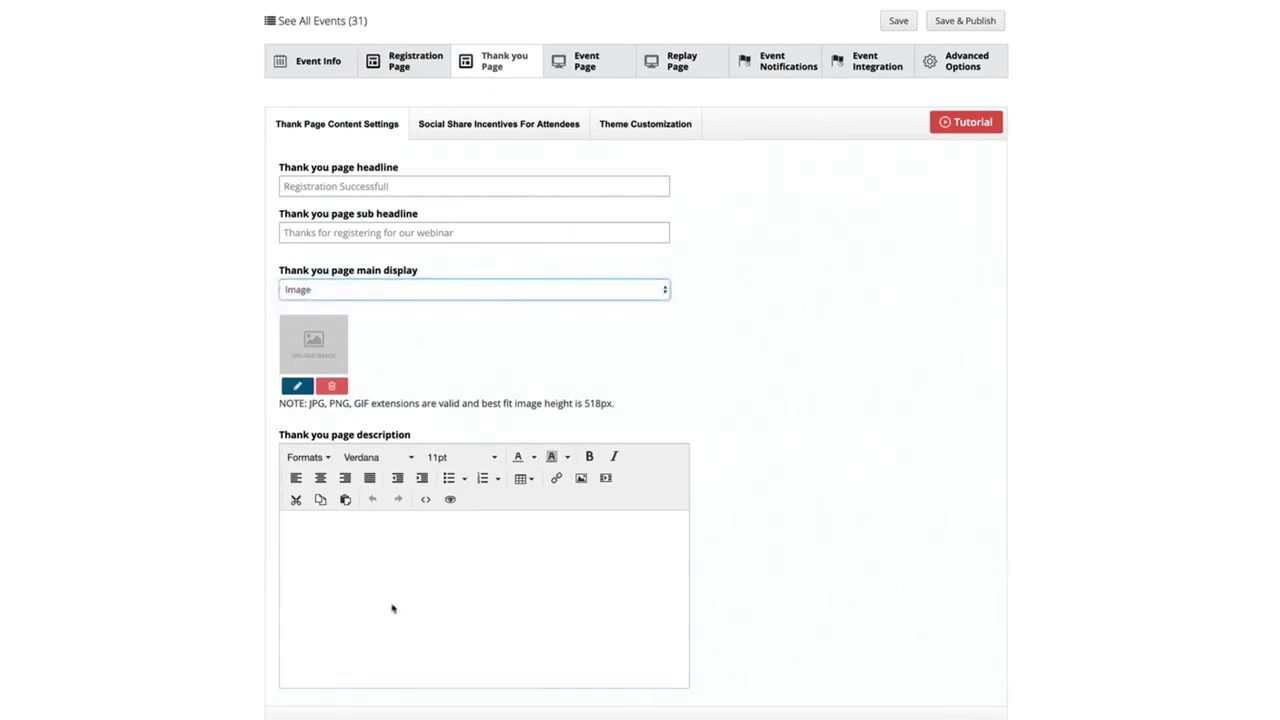
click(367, 569)
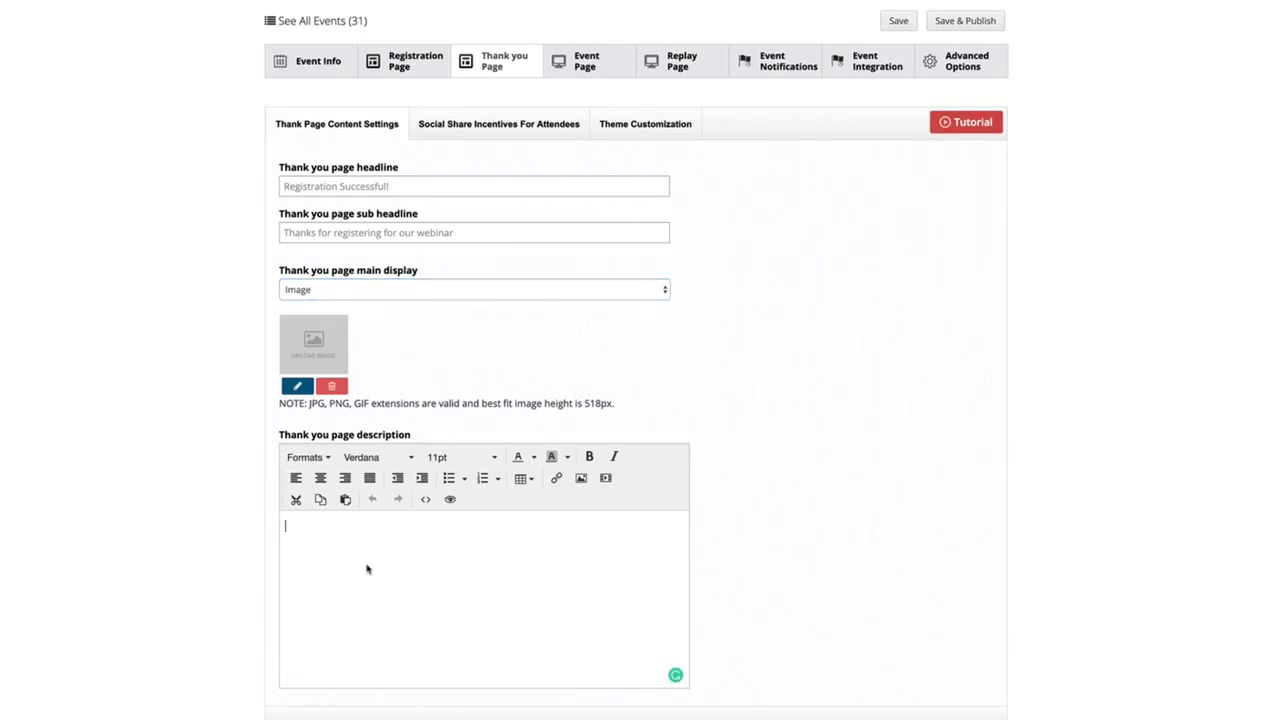
click(652, 125)
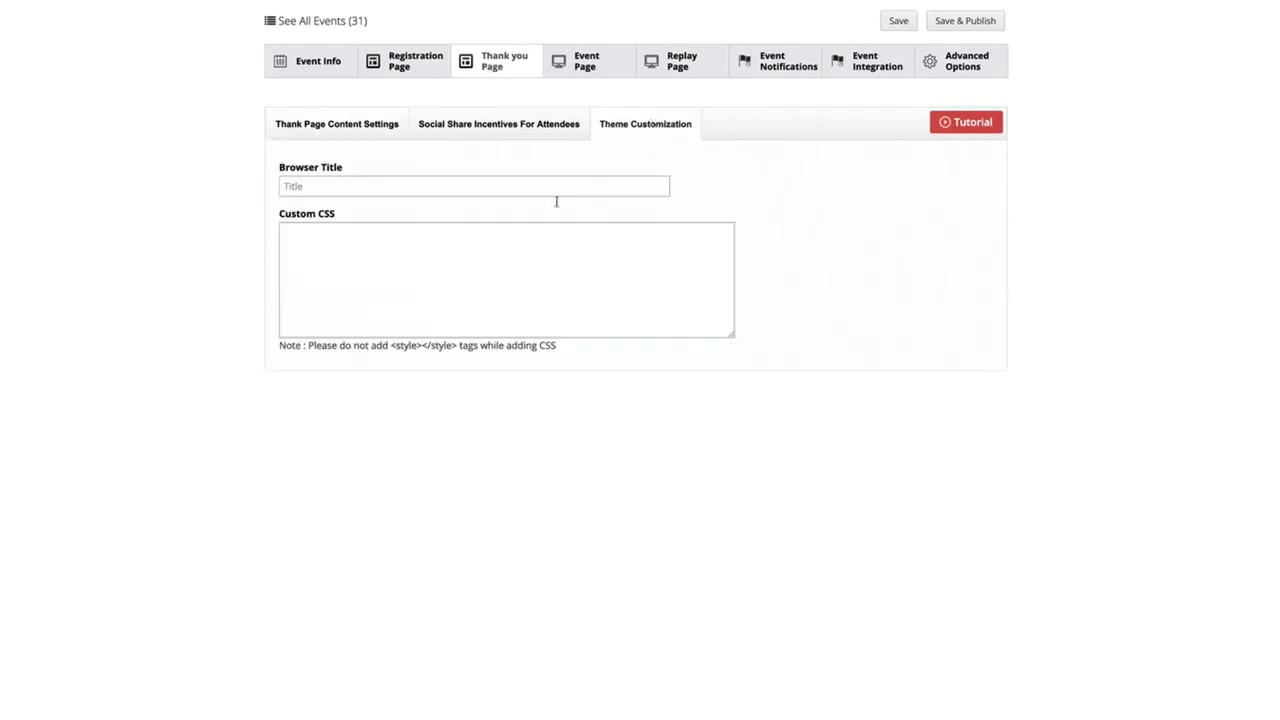
click(463, 247)
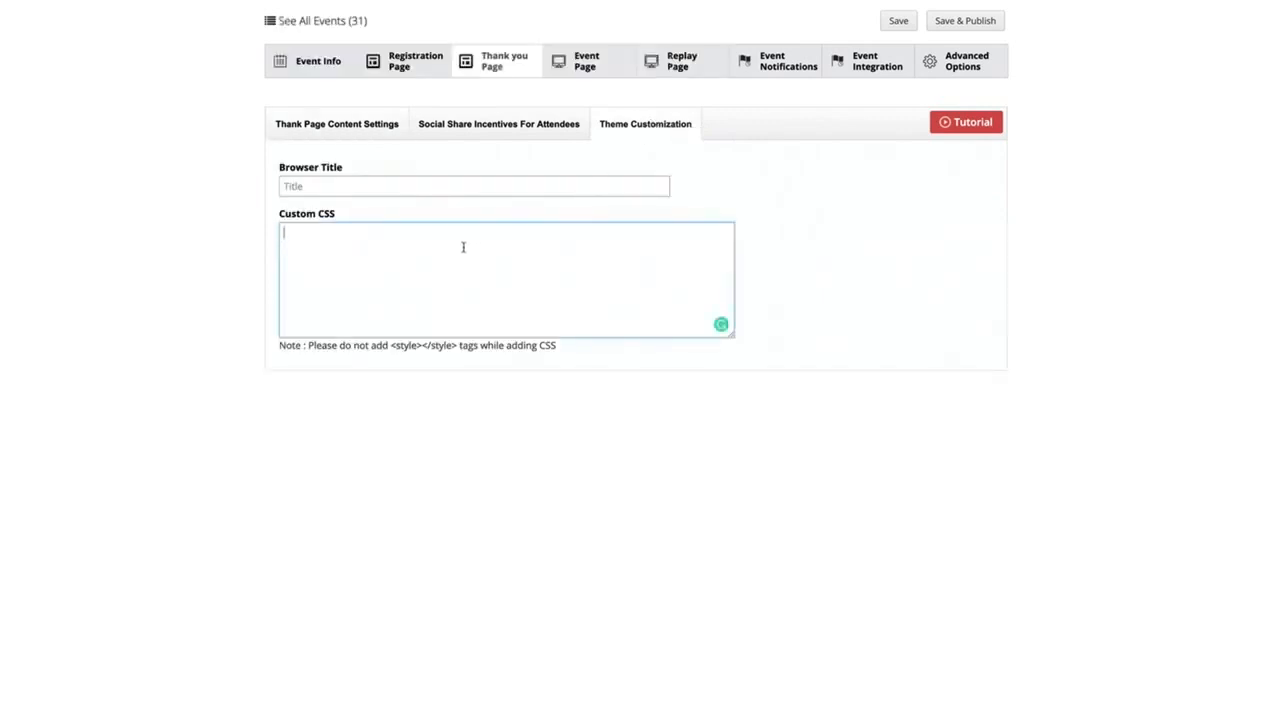
click(488, 133)
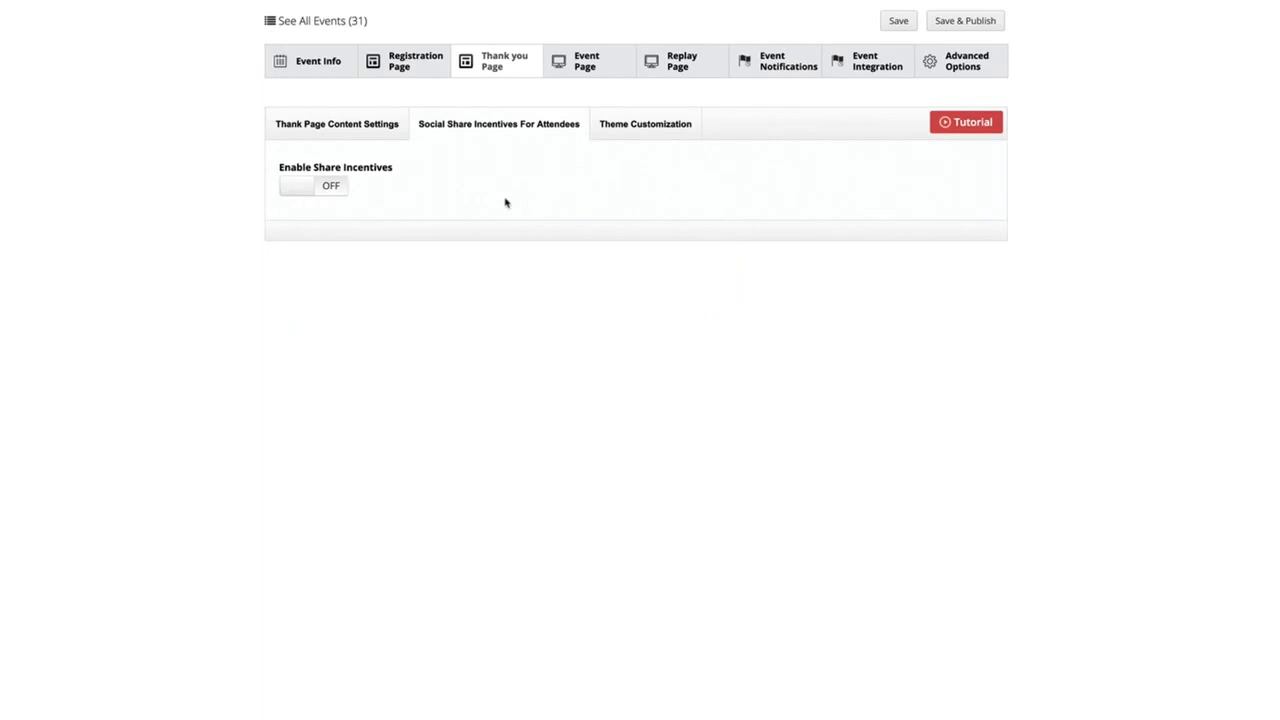
Turn on the event page description and place the cursor in its text editor
click(588, 68)
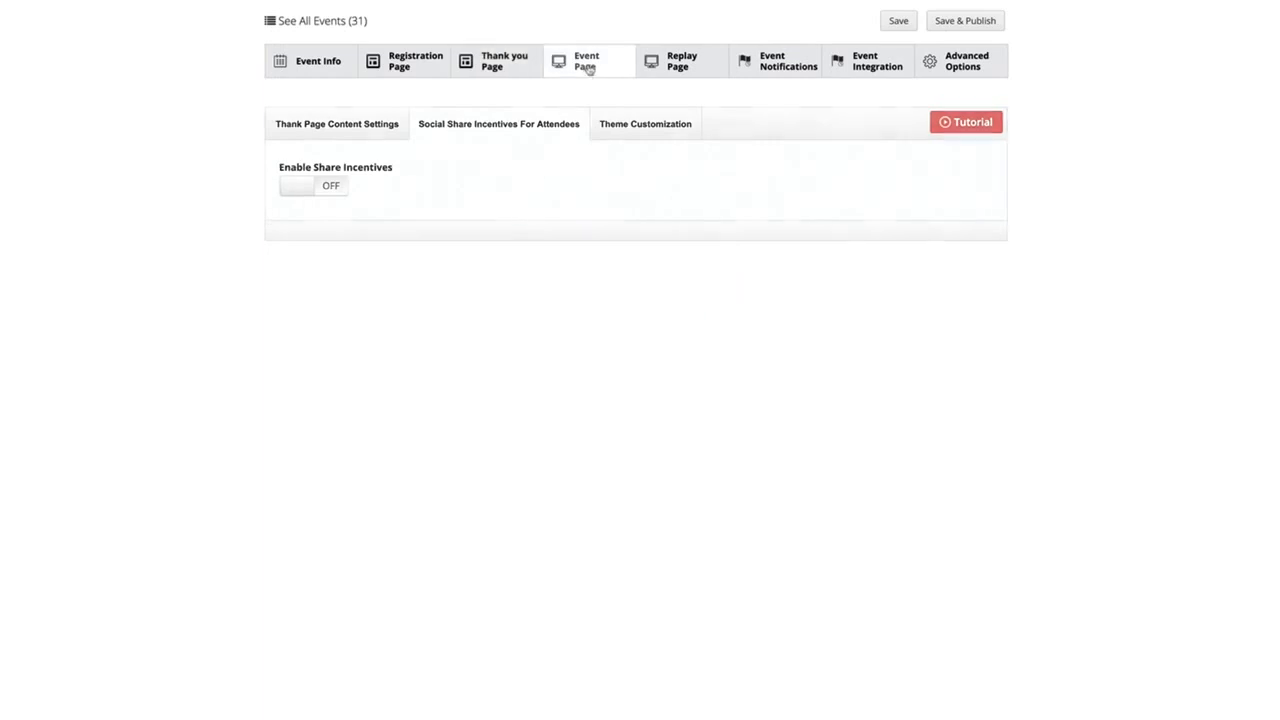
click(390, 185)
click(380, 233)
click(318, 288)
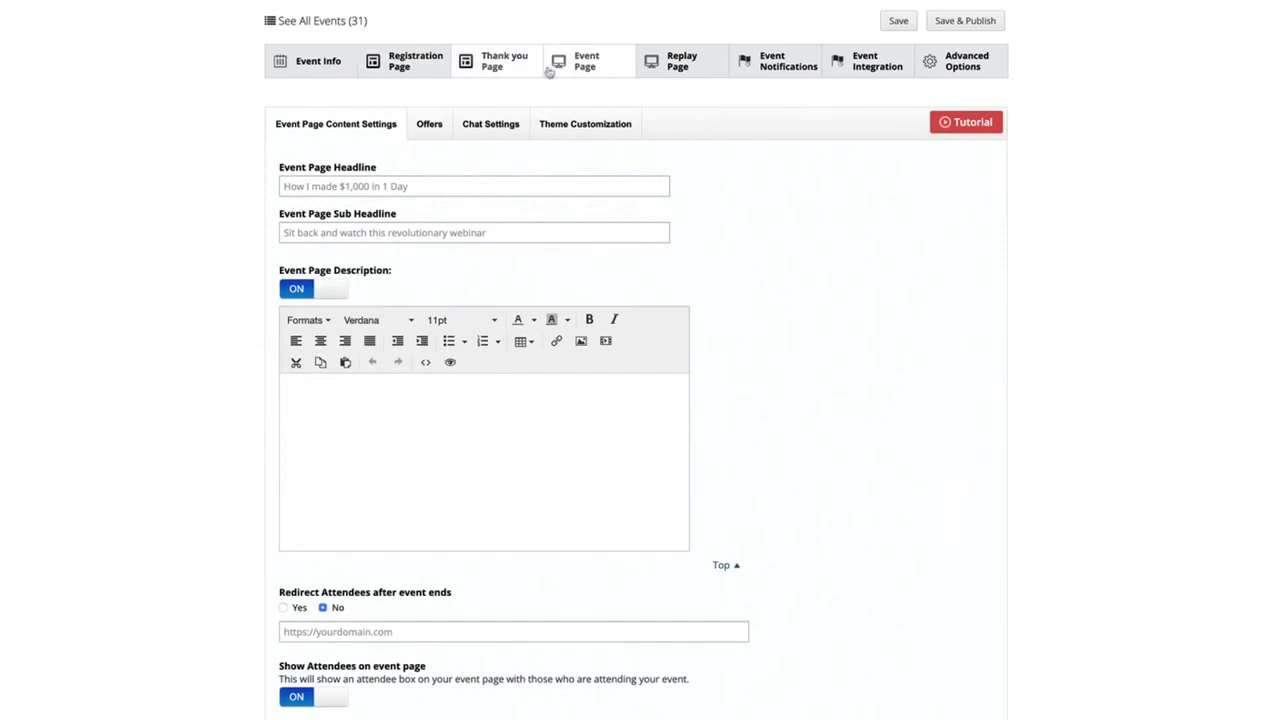
click(415, 430)
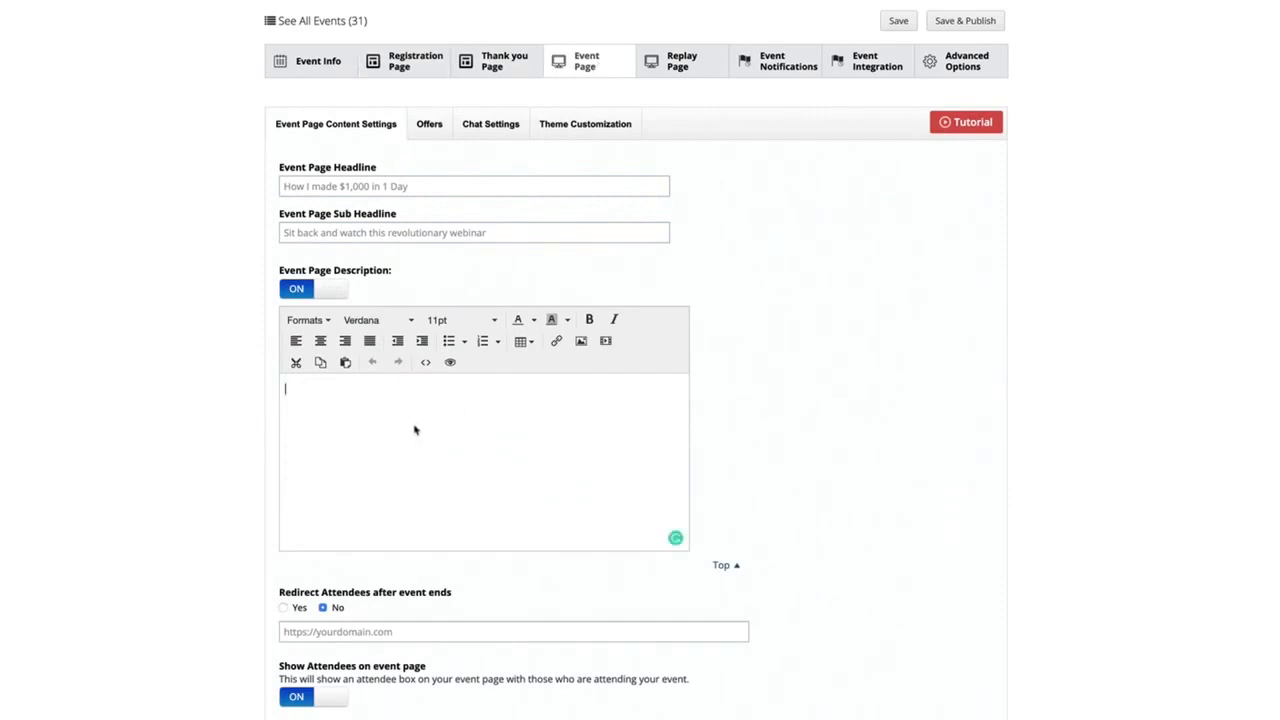
Enable offers on the event page and review the button choices and link URL field of Offer #1
click(429, 126)
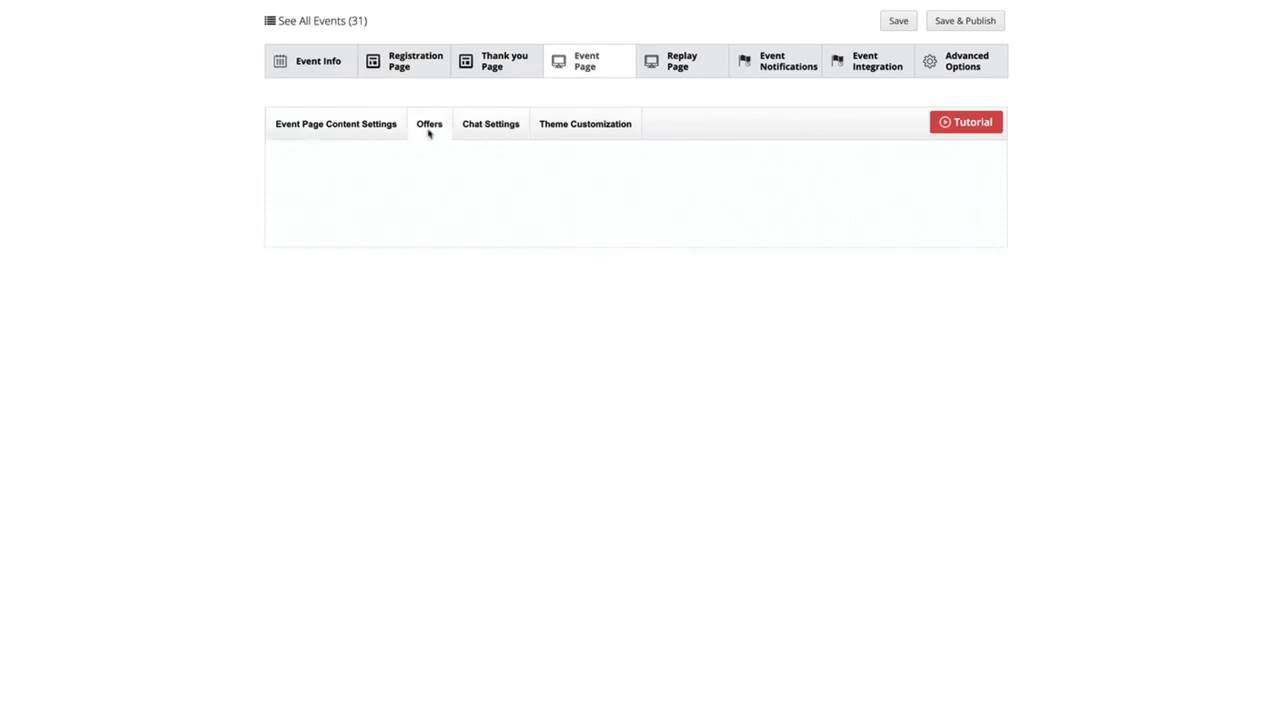
click(316, 188)
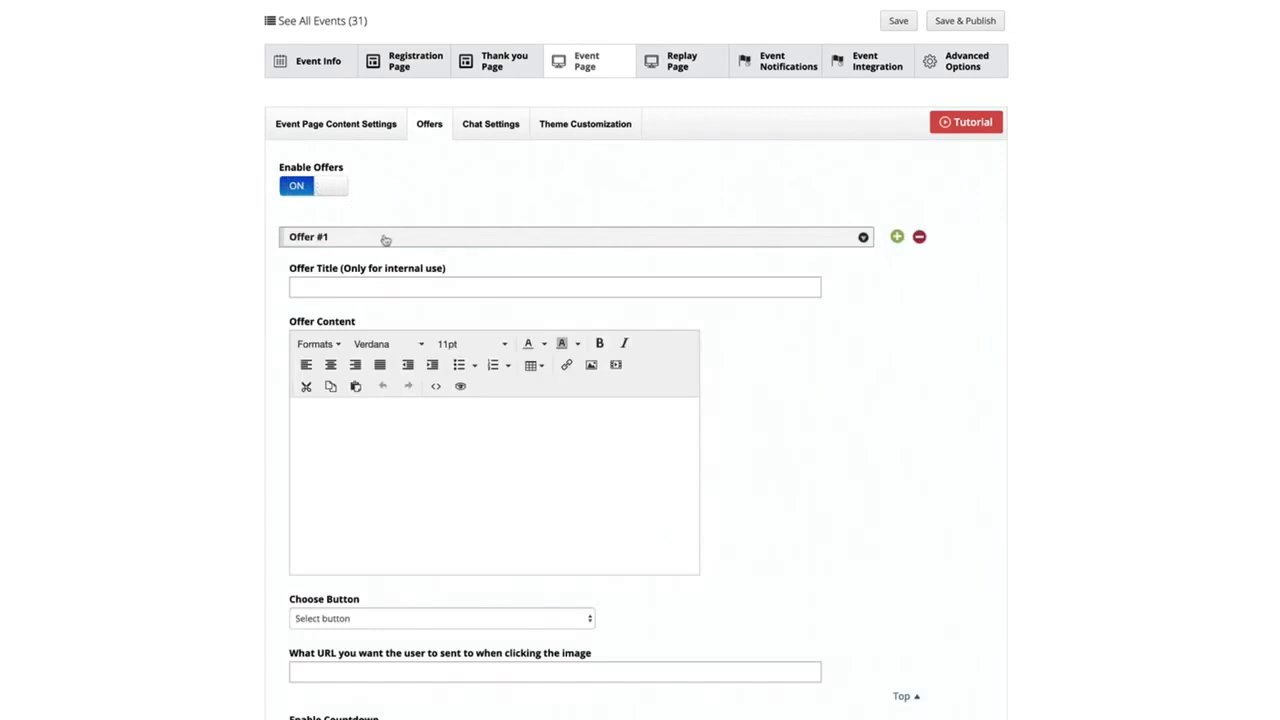
click(401, 618)
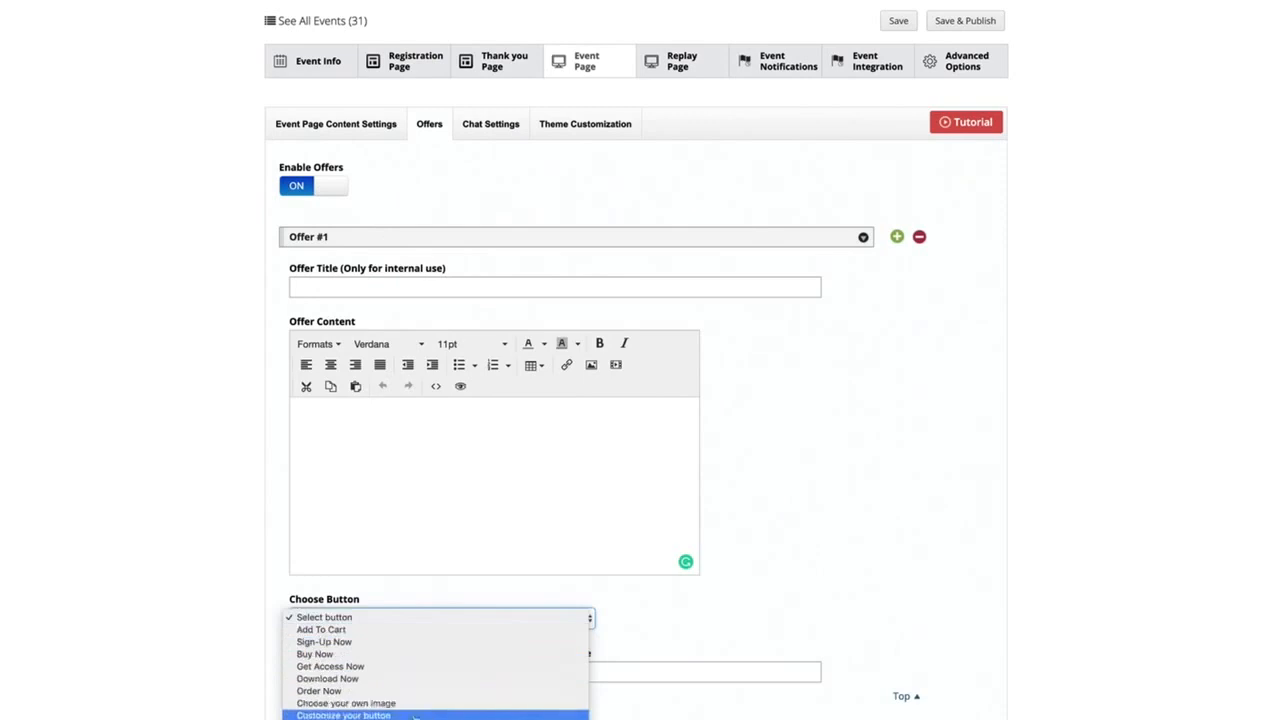
click(765, 598)
click(463, 670)
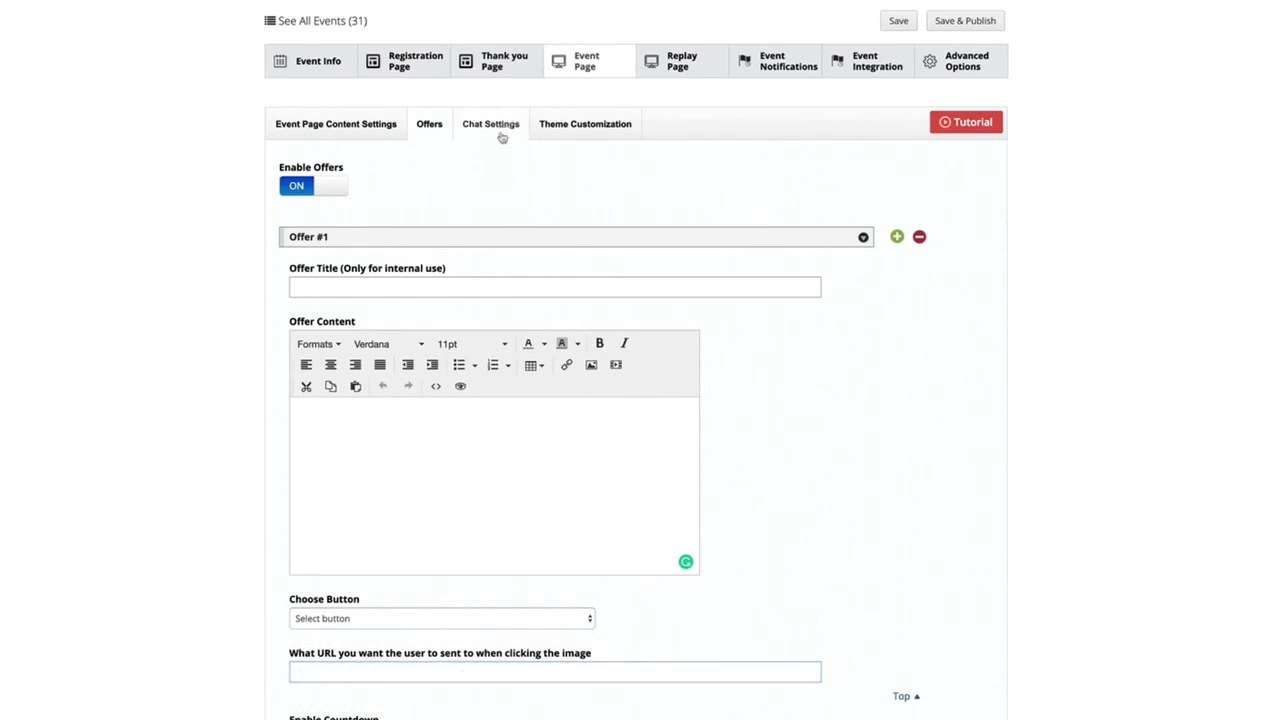
Examine the event page's theme customization settings and open the replay page settings
click(588, 131)
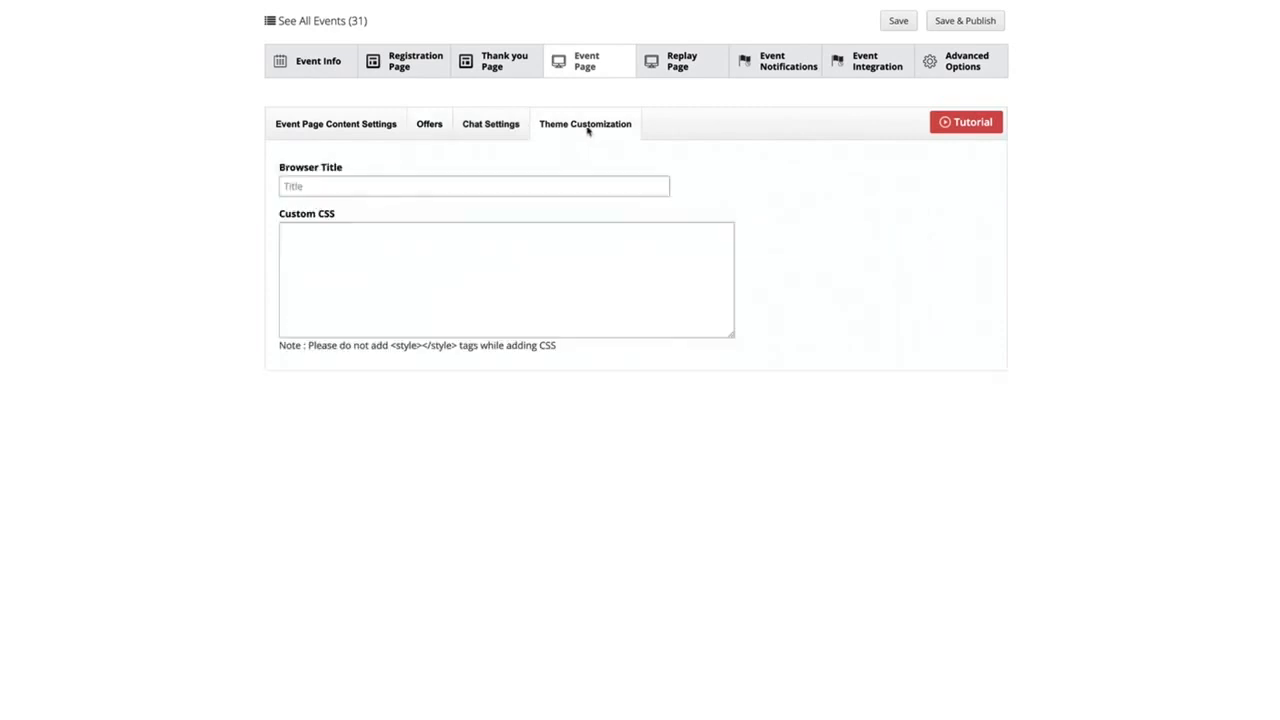
click(680, 62)
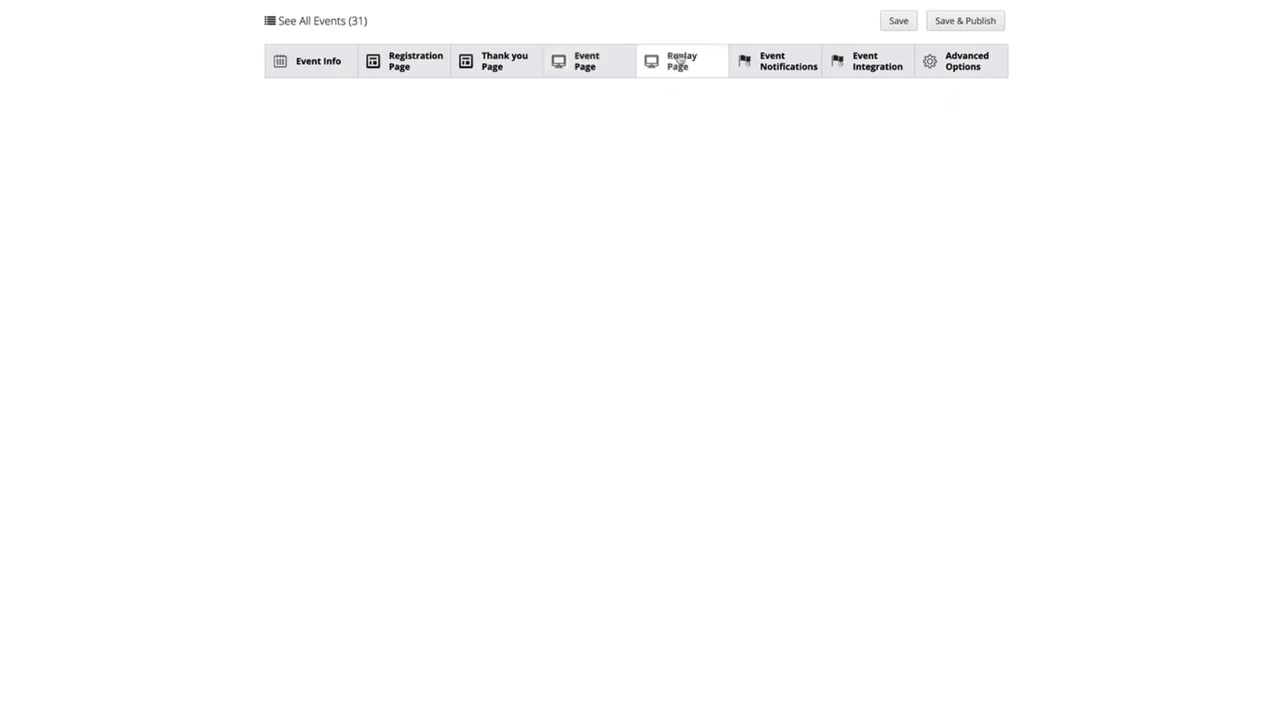
Examine the before-event and after-event notification settings and the event's autoresponder integration choices
click(772, 66)
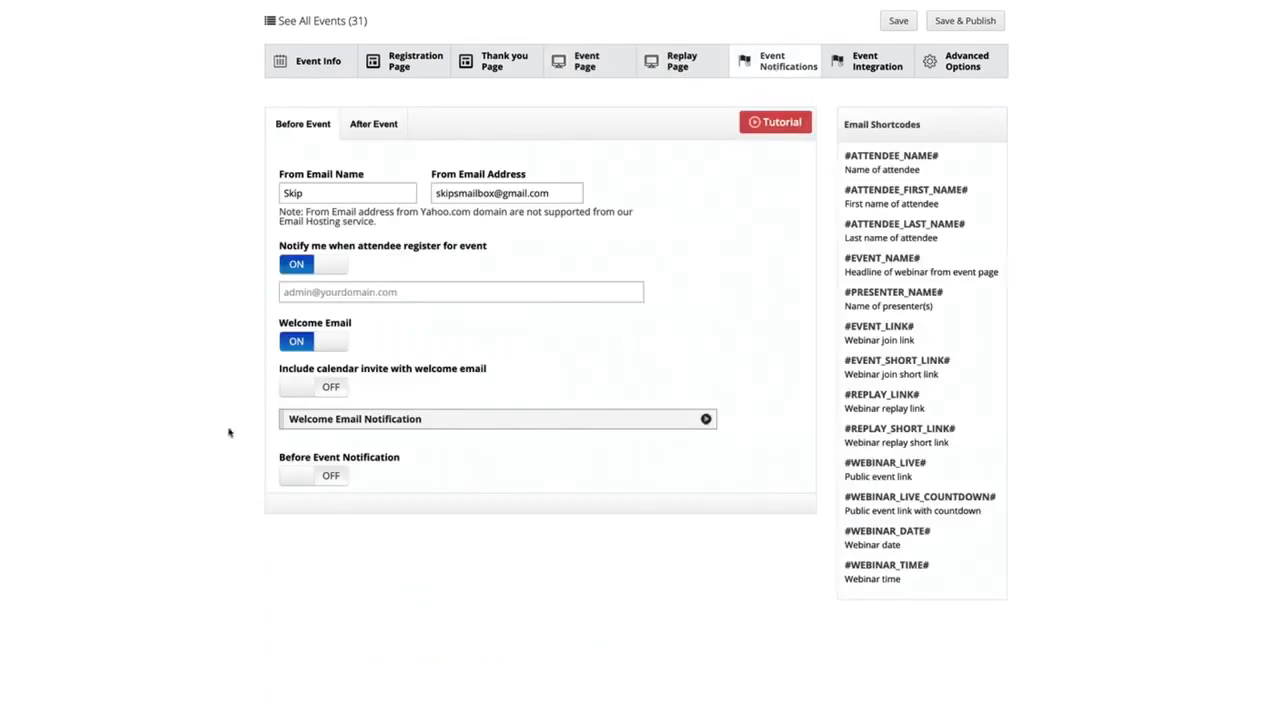
click(379, 125)
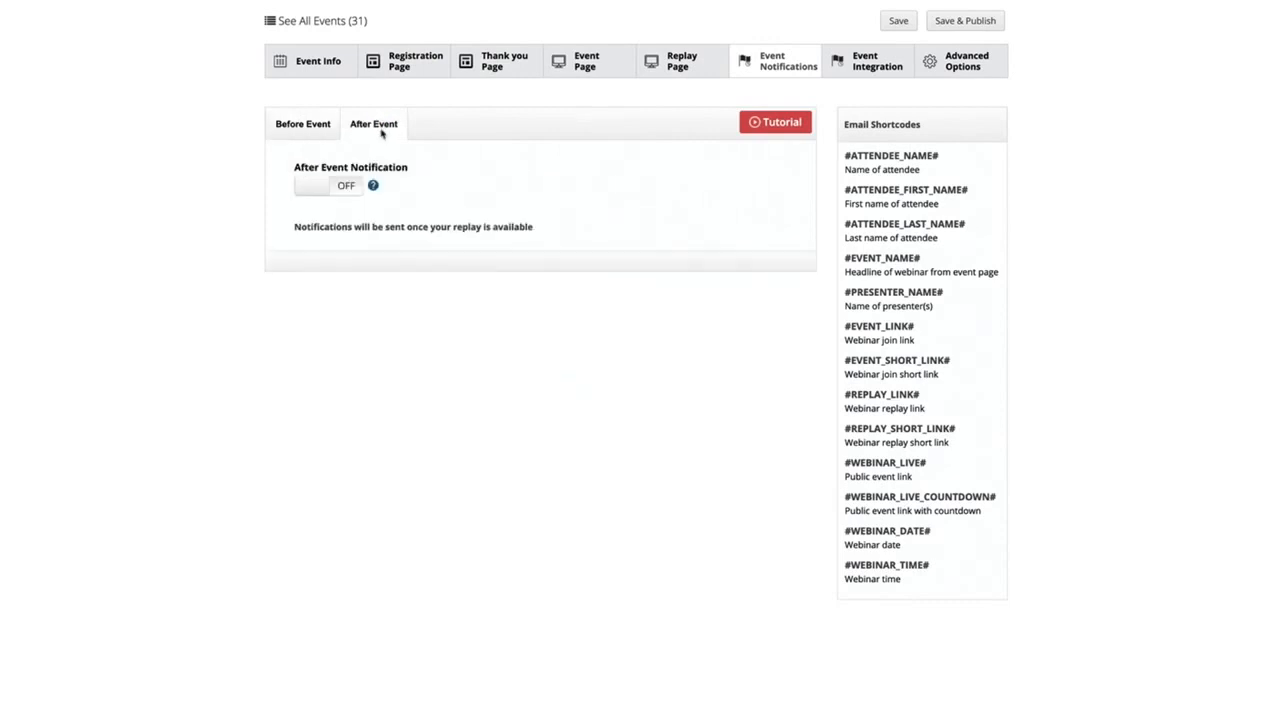
click(868, 61)
click(342, 190)
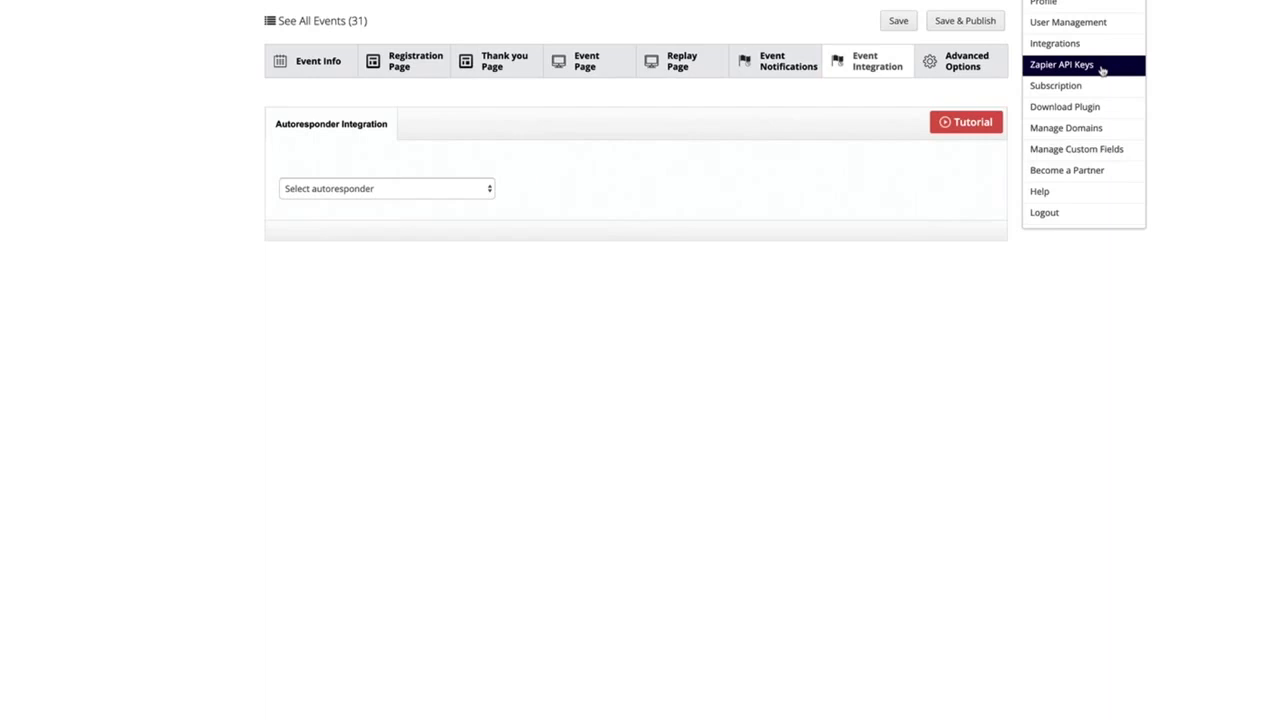
Examine the advanced options for the countdown page, third party scripts, SEO, page URLs and social meta tags
click(987, 64)
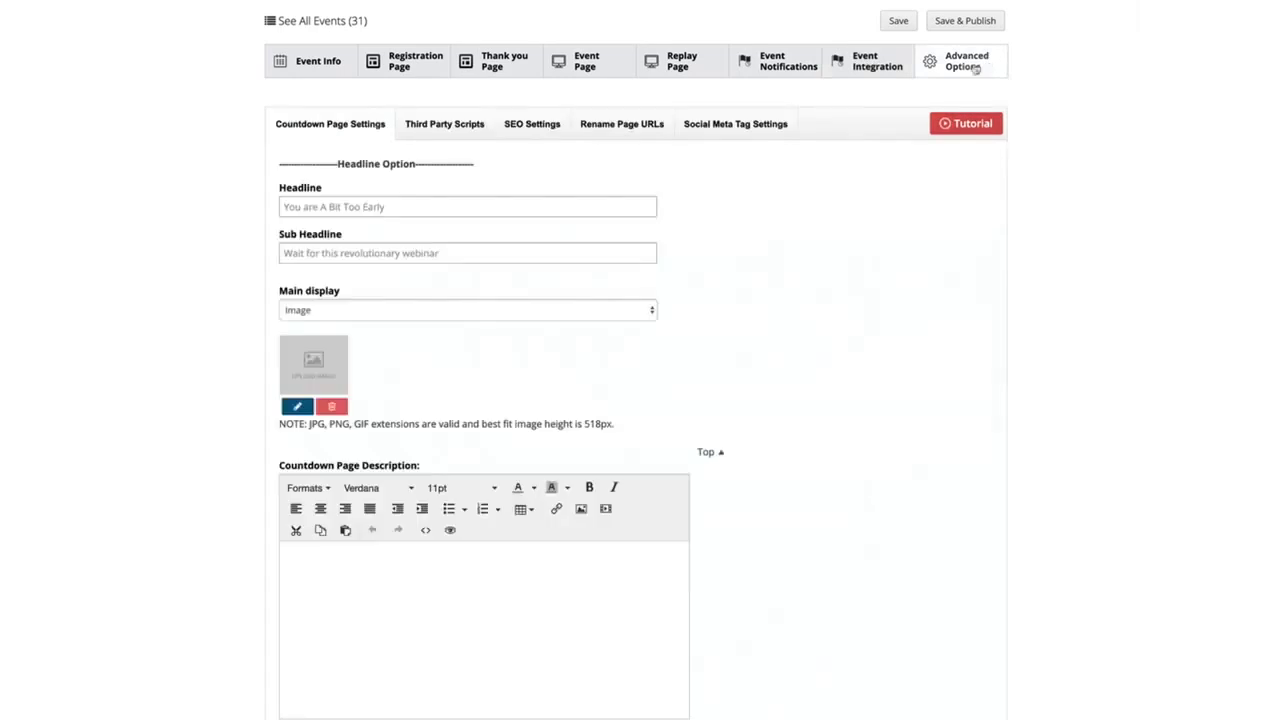
click(422, 132)
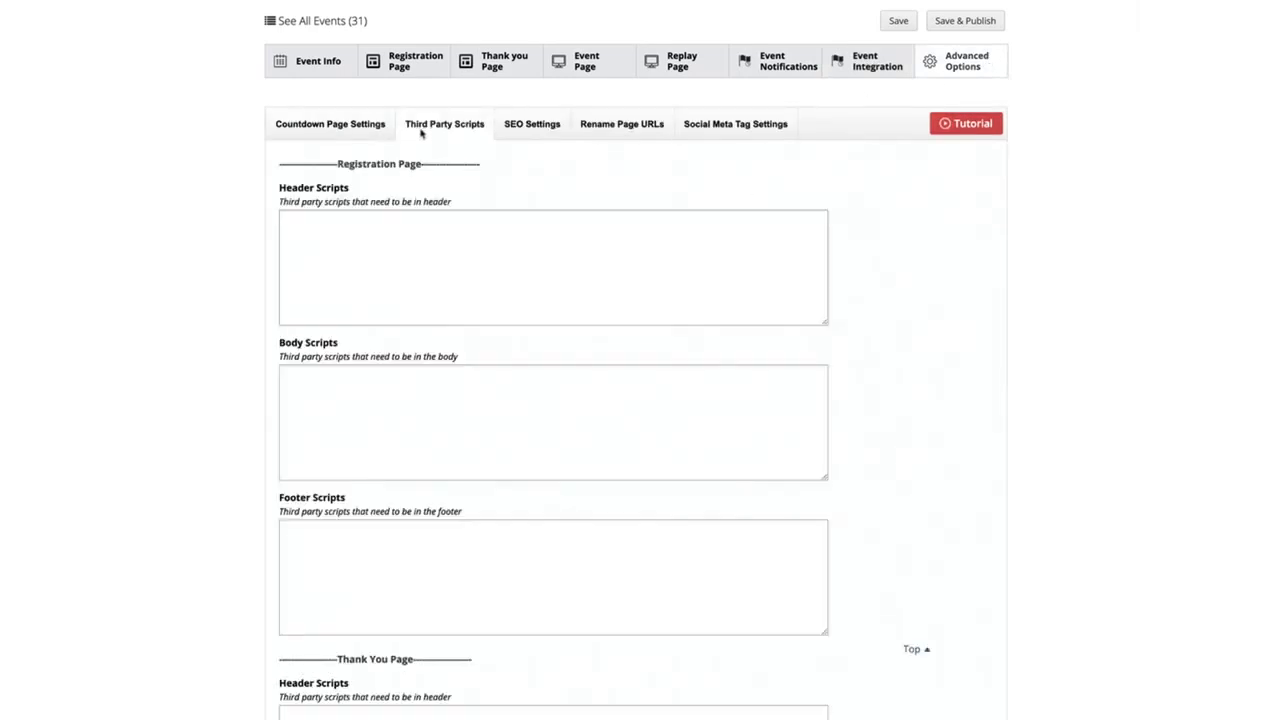
click(532, 126)
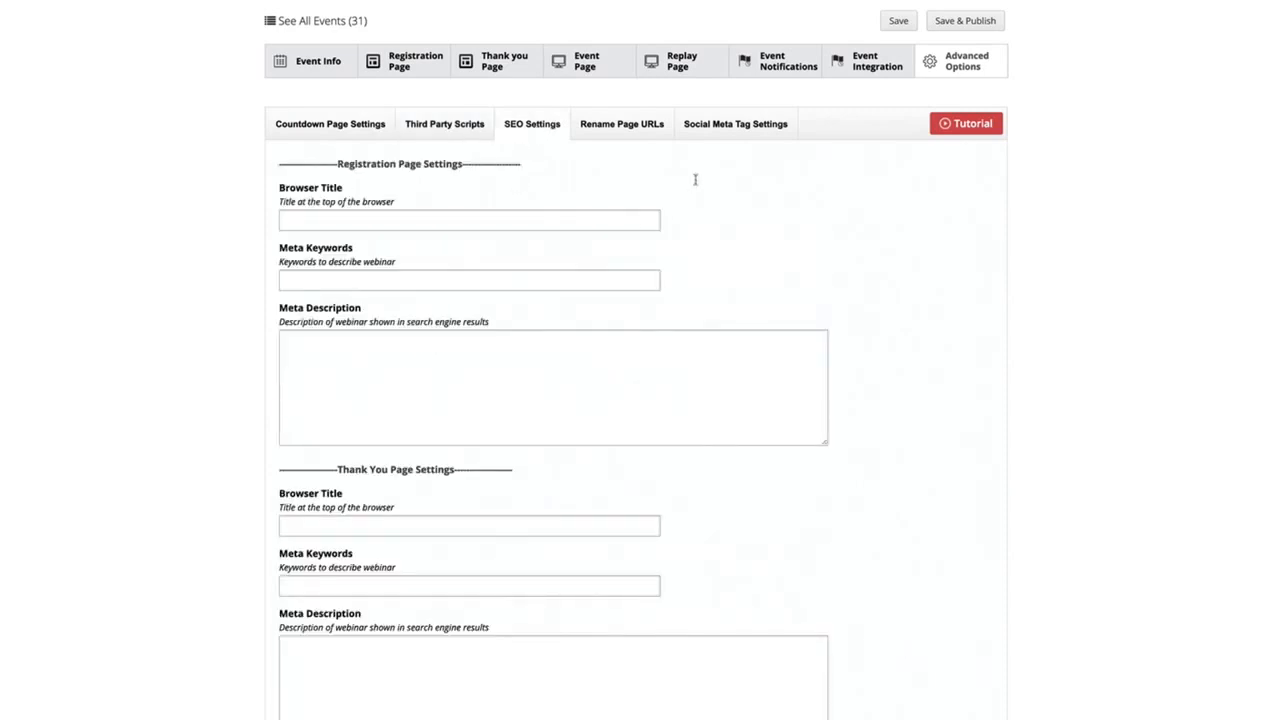
click(609, 133)
click(722, 126)
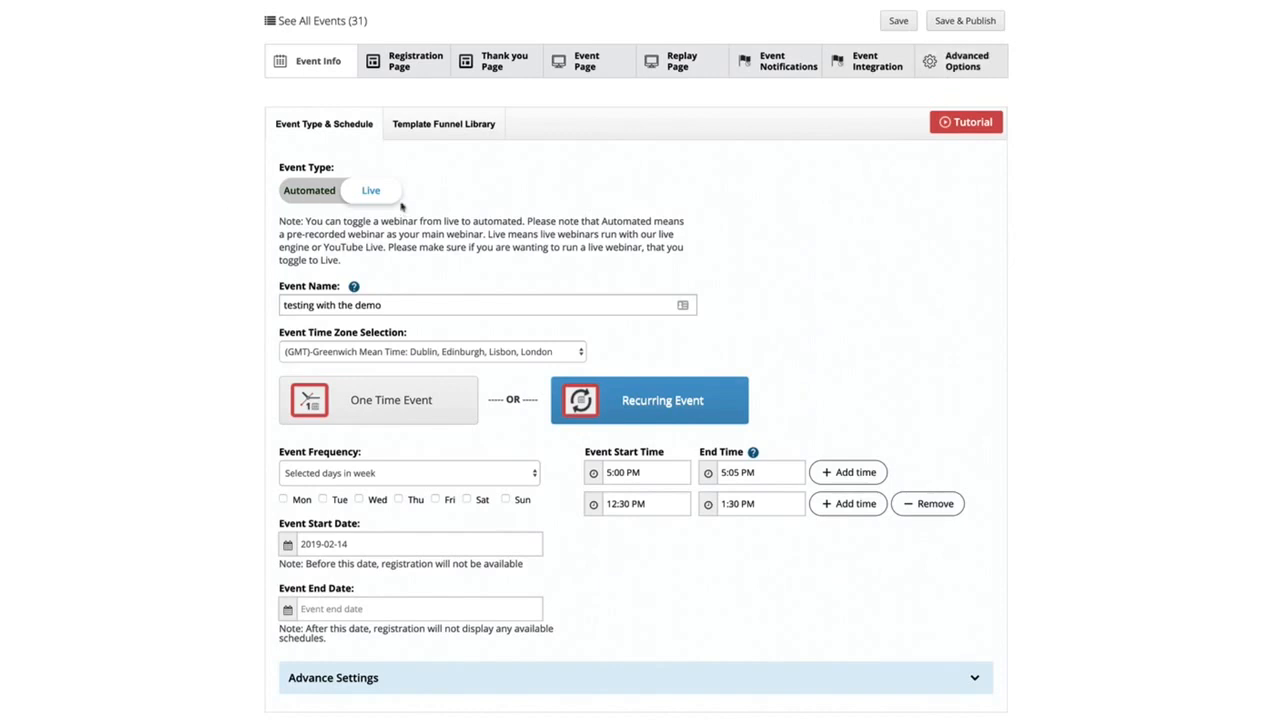
Switch the event type to Automated
click(322, 203)
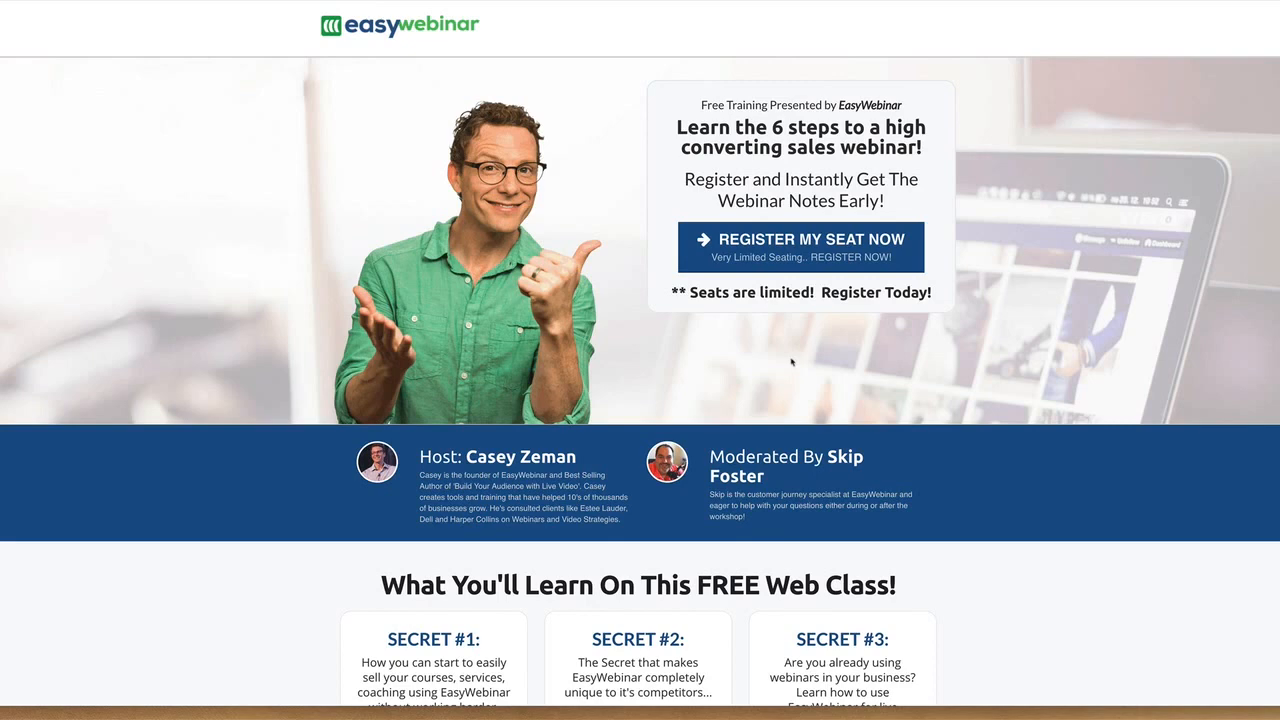
Examine the registration forms on the two sample sales webinar pages, including the date choices on the Elite Webinar Mastery one
click(796, 256)
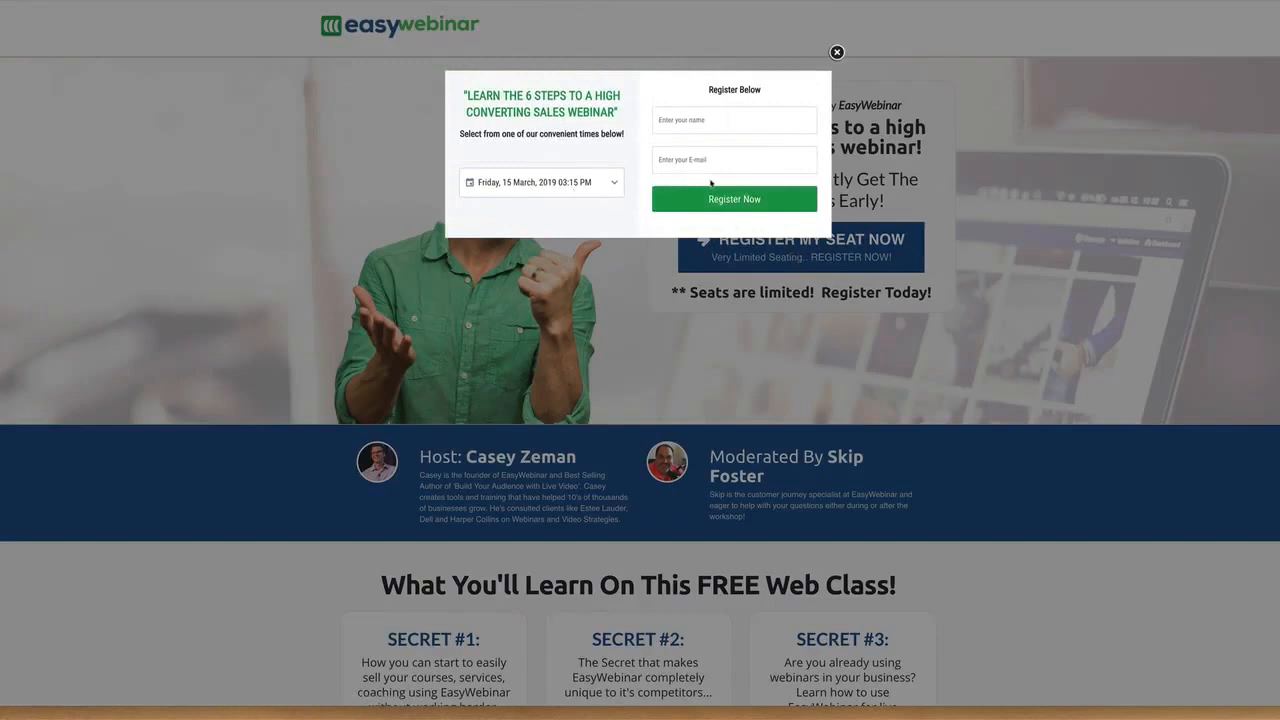
click(837, 52)
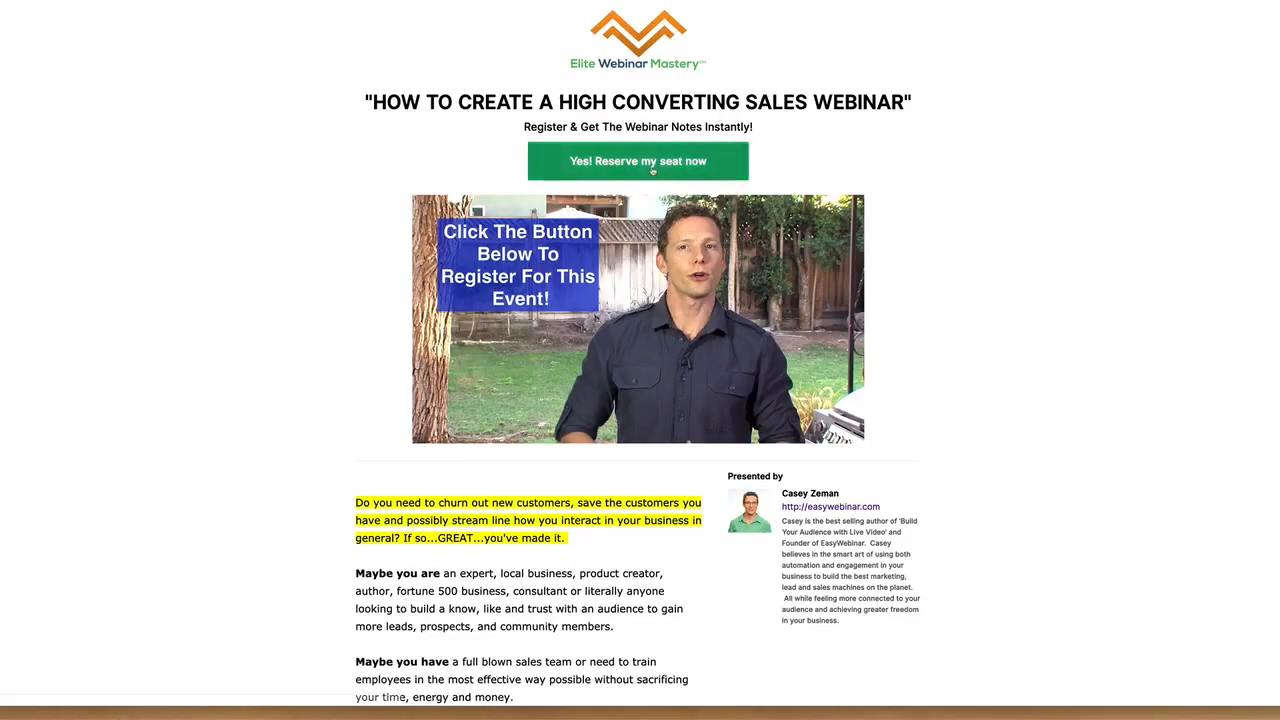
click(655, 170)
click(618, 128)
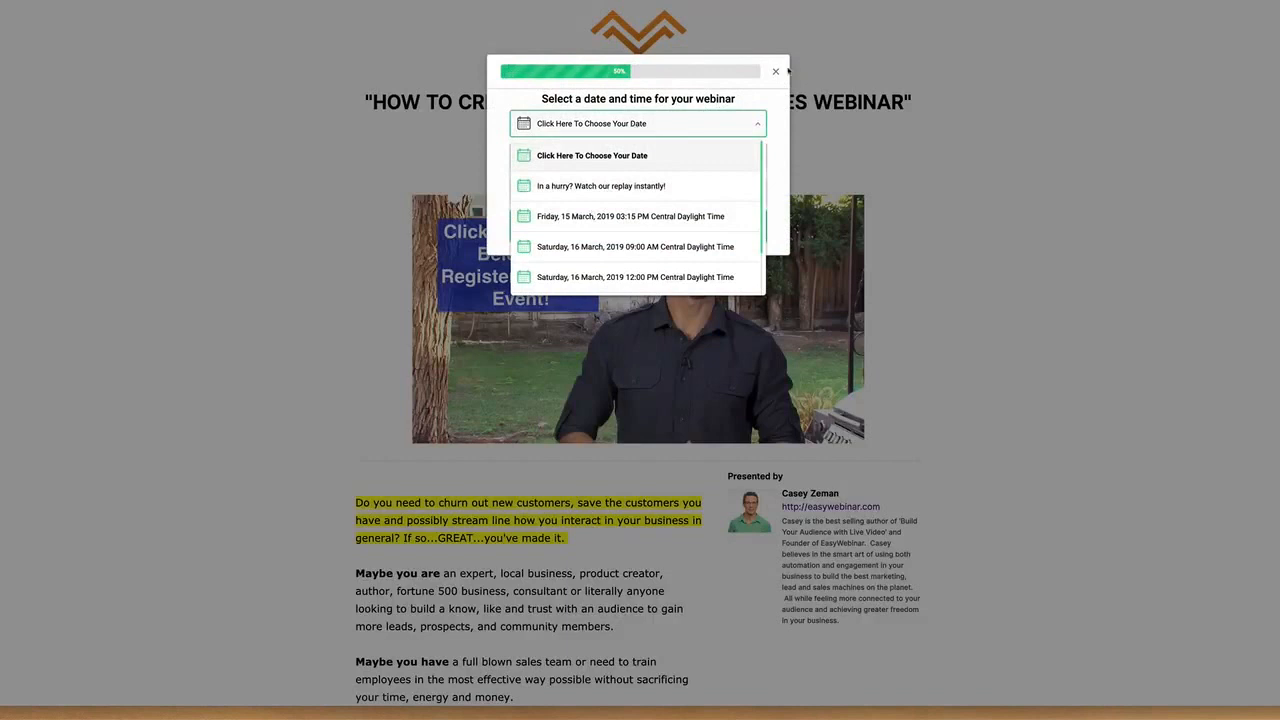
click(699, 123)
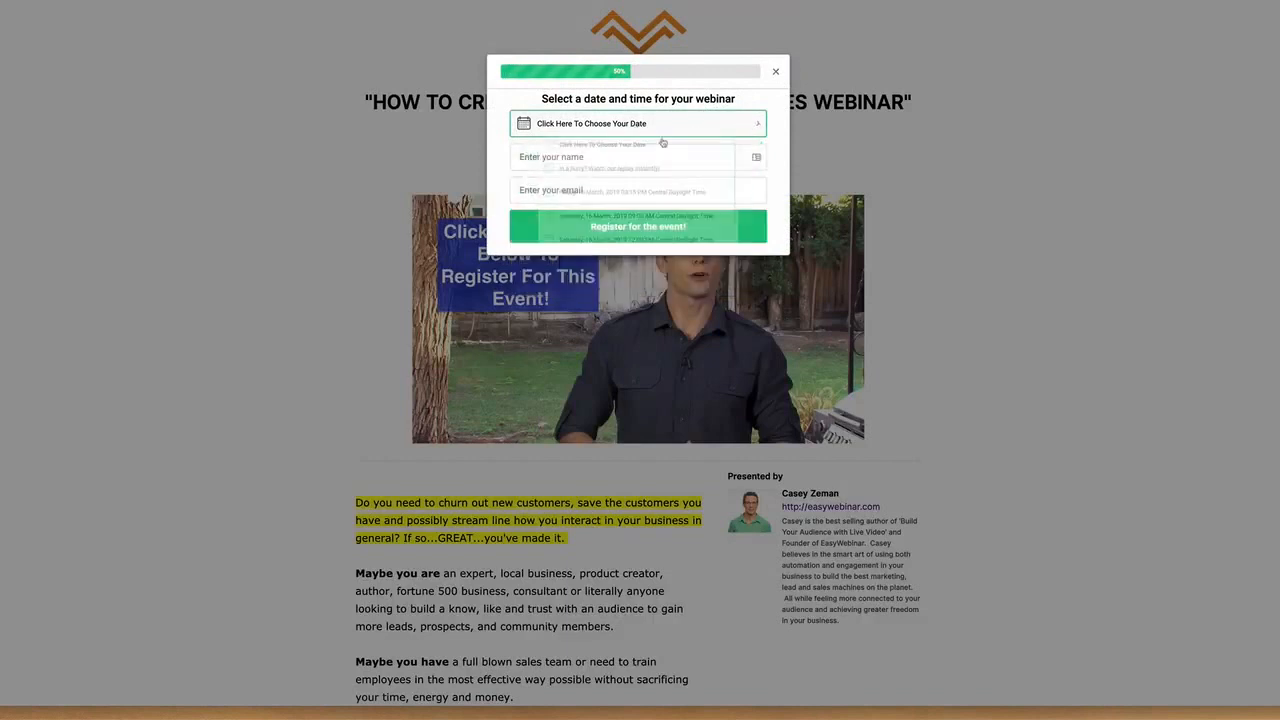
click(775, 71)
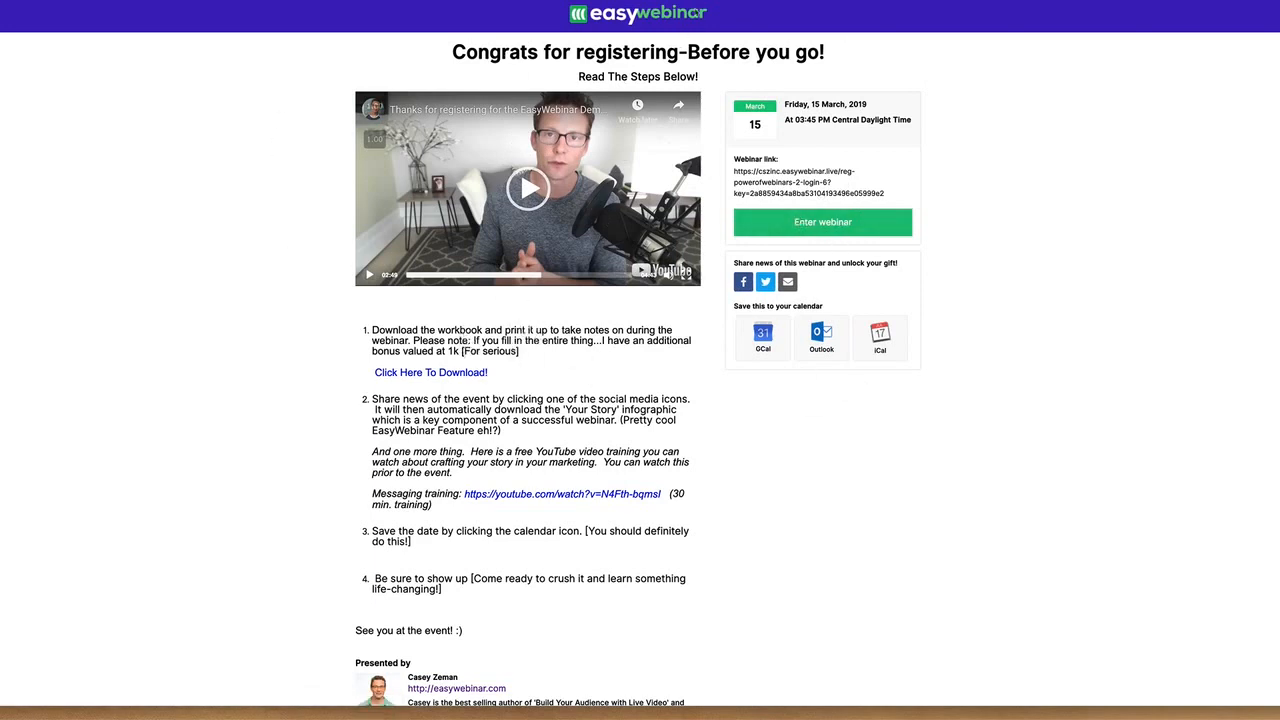
Enter the sample webinar from its thank you page and turn on the sound of the event video
key(ctrl+Tab)
key(ctrl+shift+Tab)
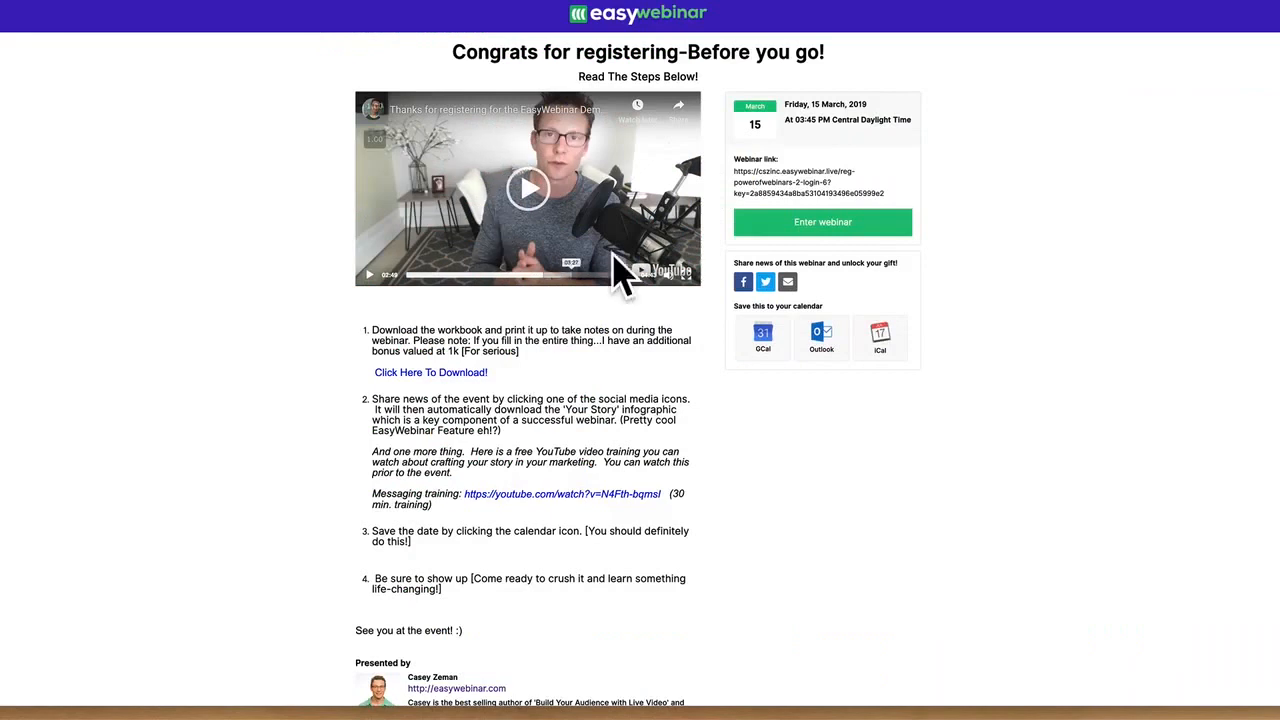
click(817, 227)
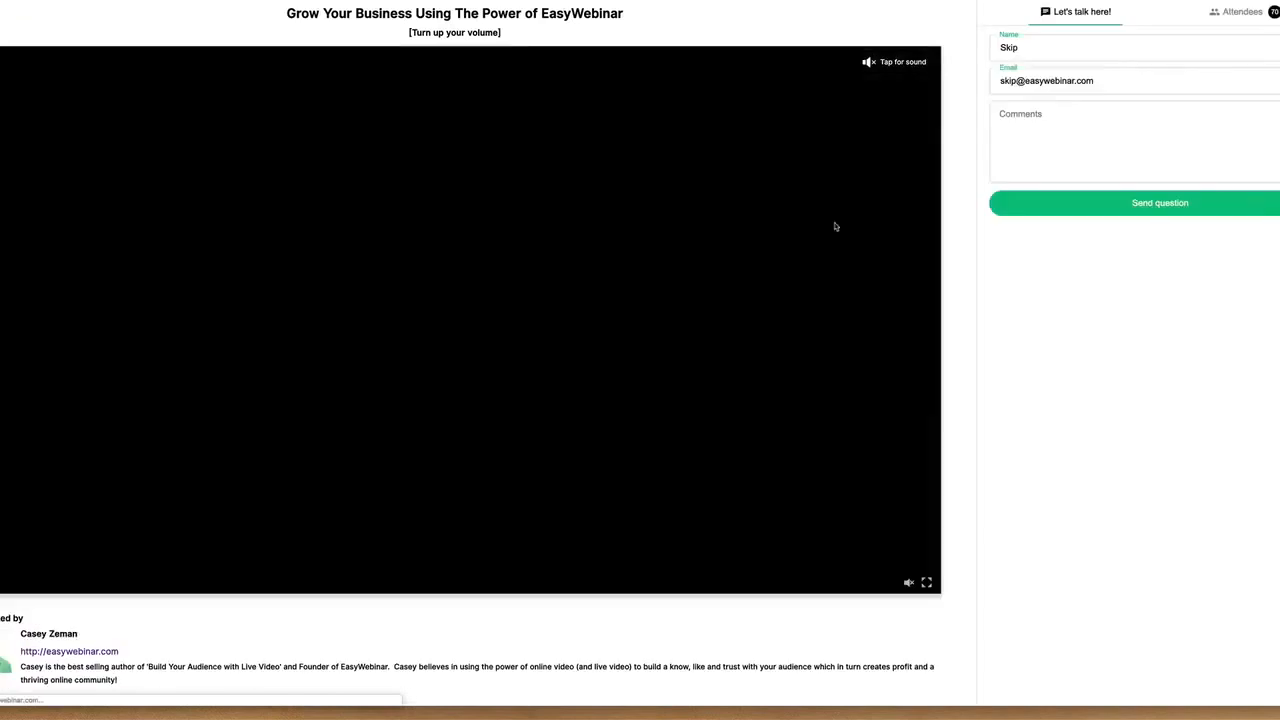
click(888, 62)
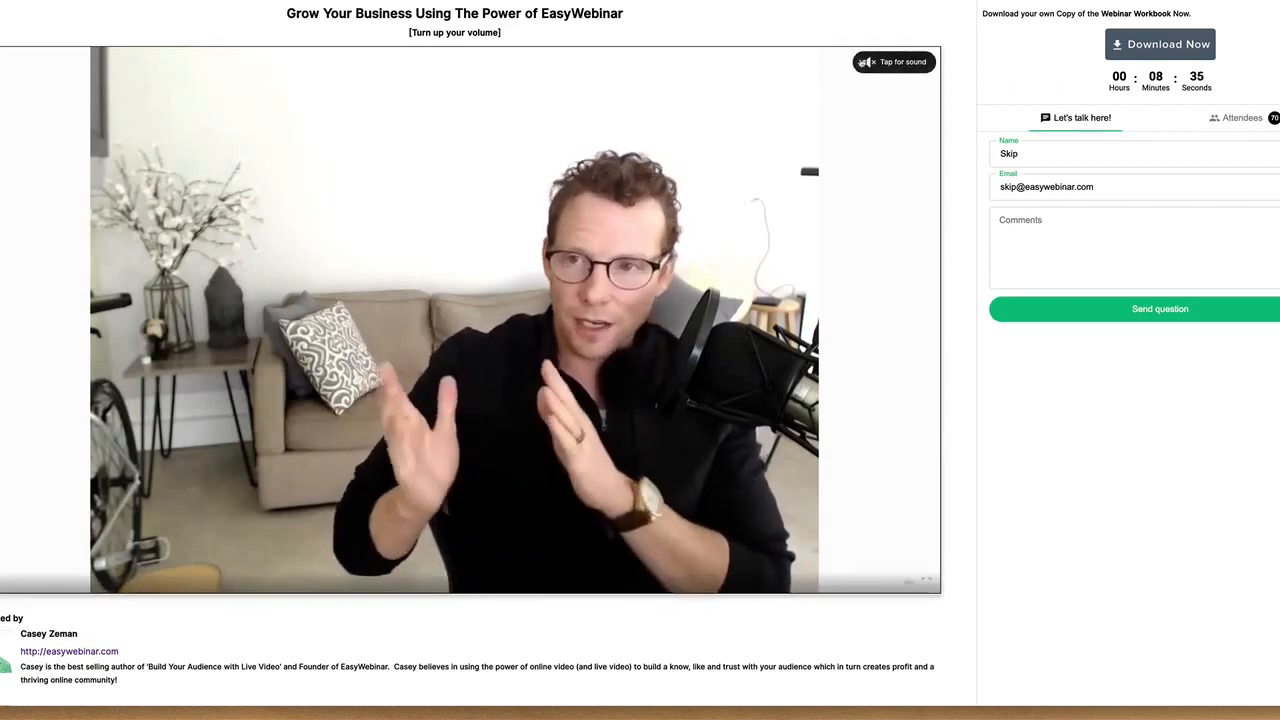
click(888, 66)
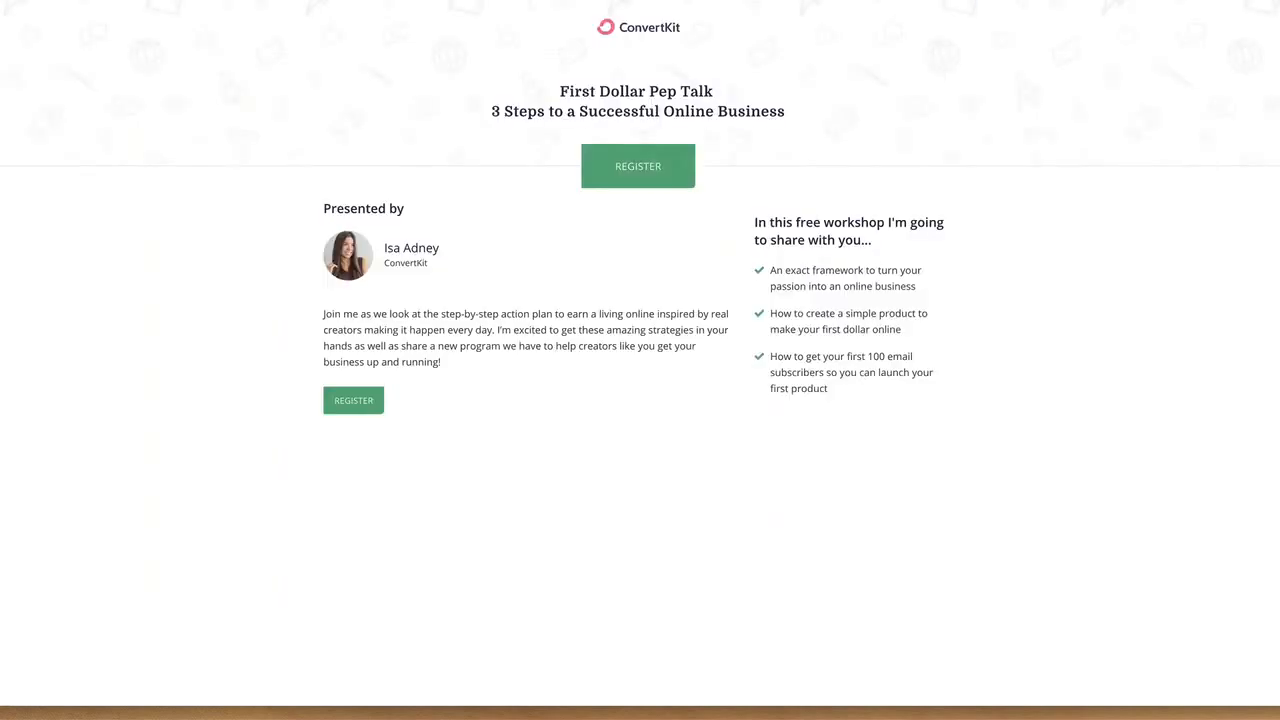
Open the registration form on ConvertKit's First Dollar Pep Talk page and try to start watching with the fields left empty
click(686, 184)
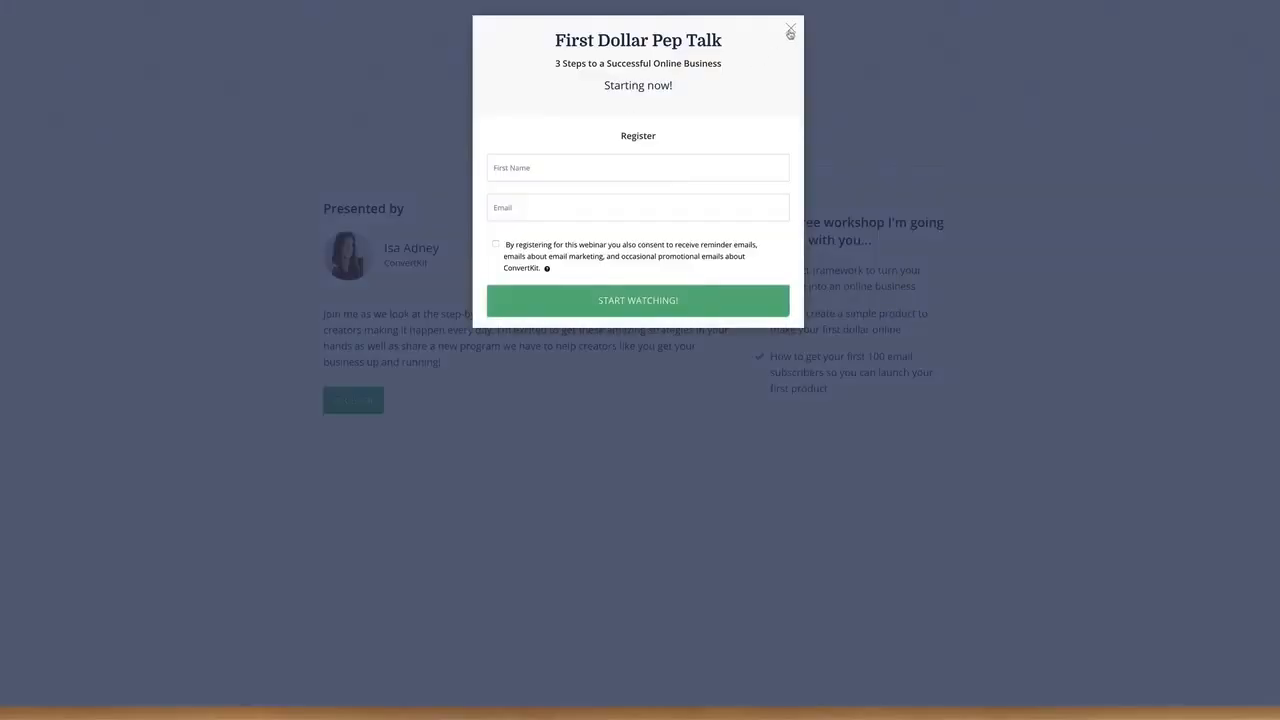
click(673, 298)
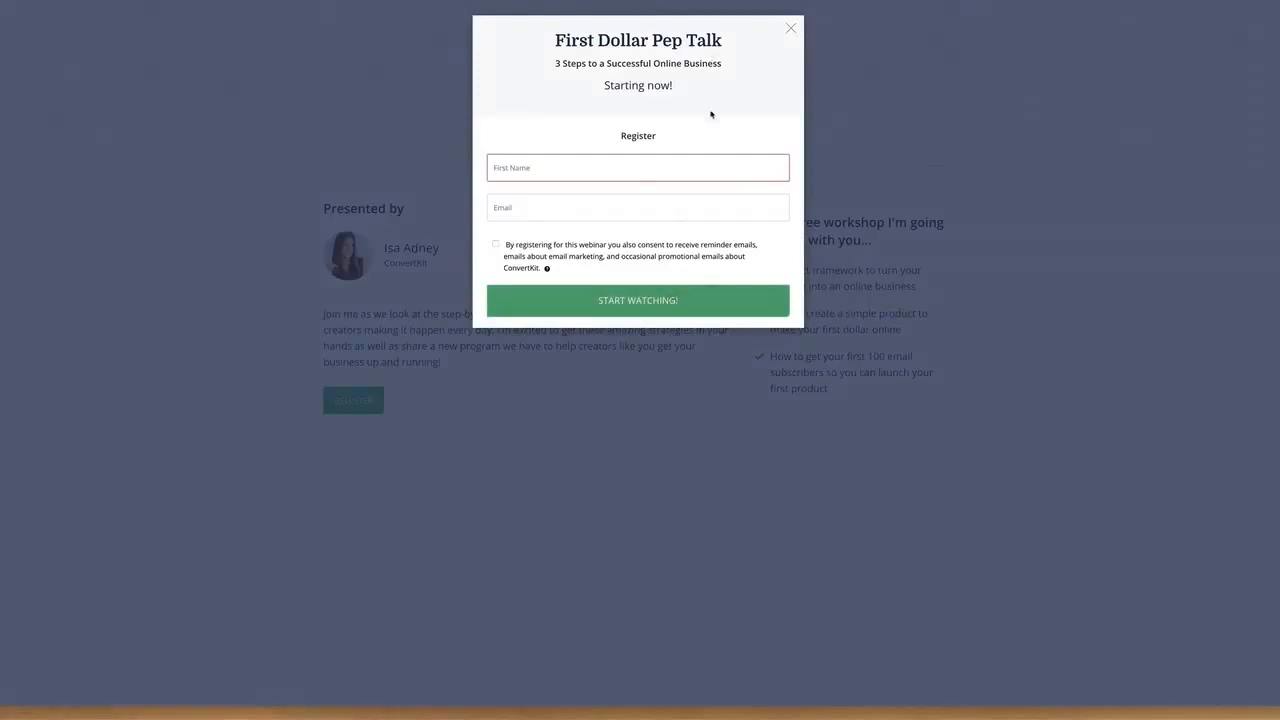